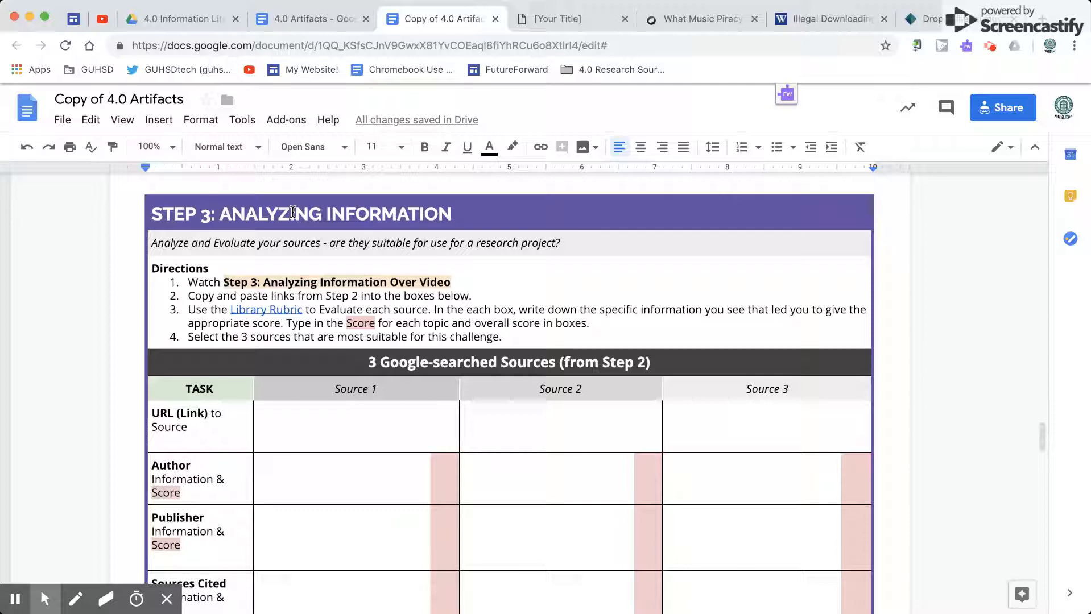
# Step: Review the Step 3: Analyzing Information directions, the source evaluation table, and the three Google-search links listed in Step 2
pyautogui.click(292, 212)
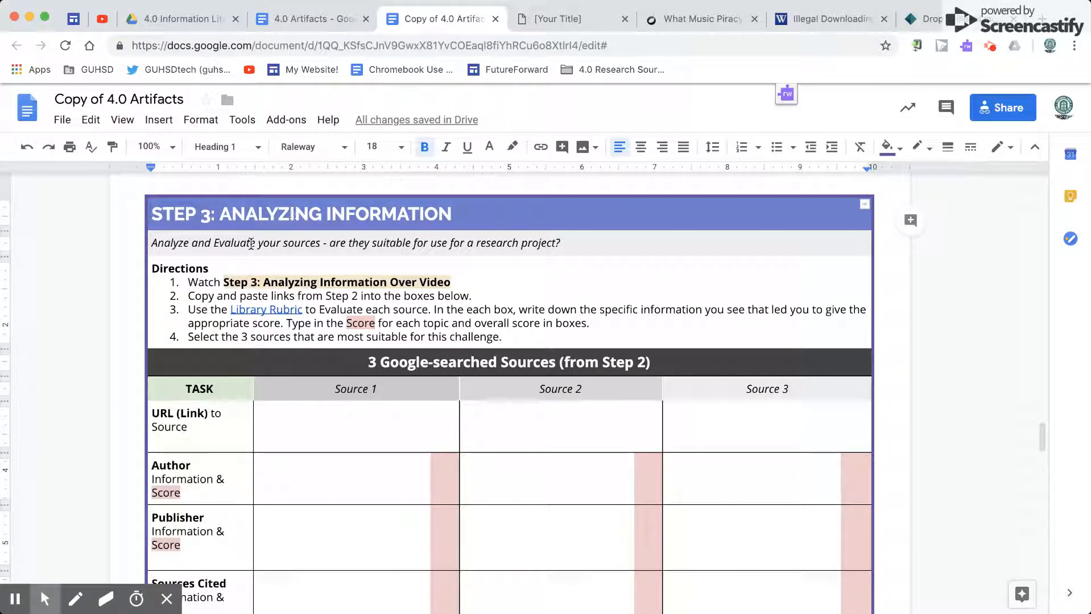
pyautogui.click(232, 245)
pyautogui.tripleClick(194, 247)
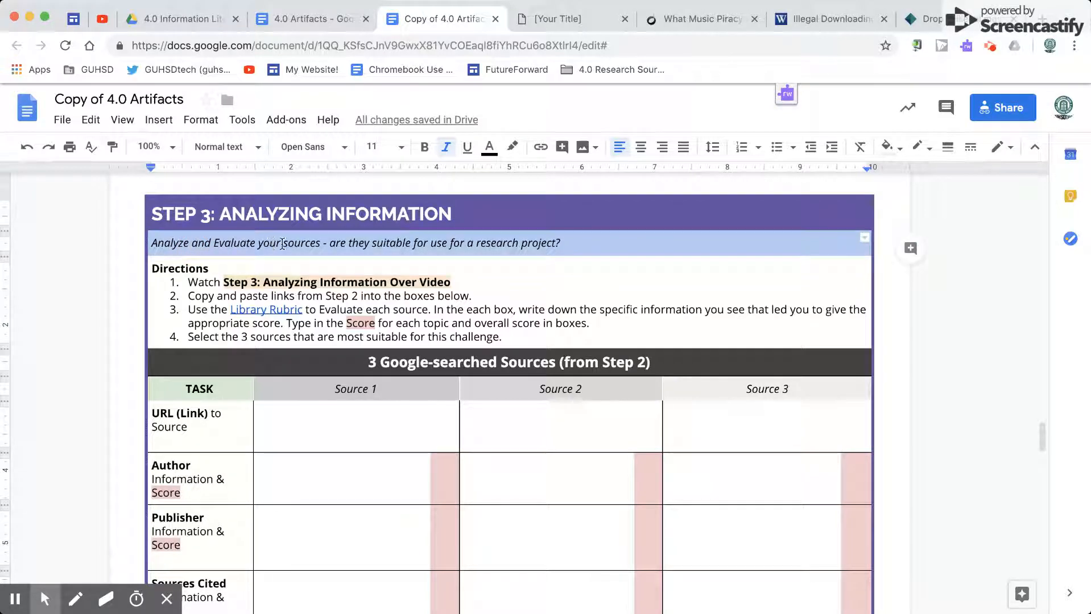
pyautogui.click(322, 243)
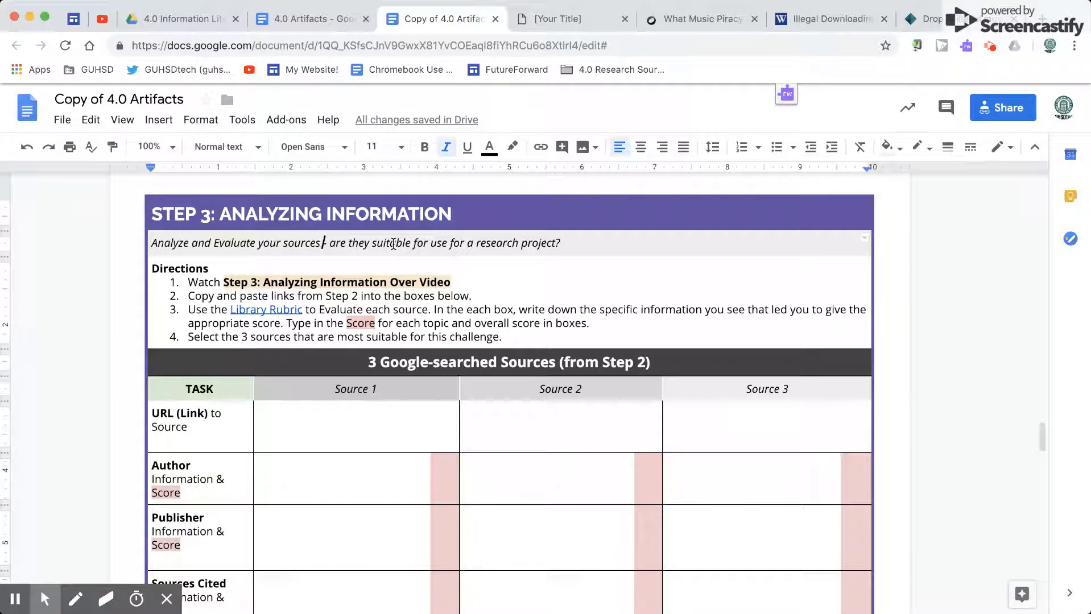
pyautogui.click(435, 296)
pyautogui.scroll(-4, 435, 297)
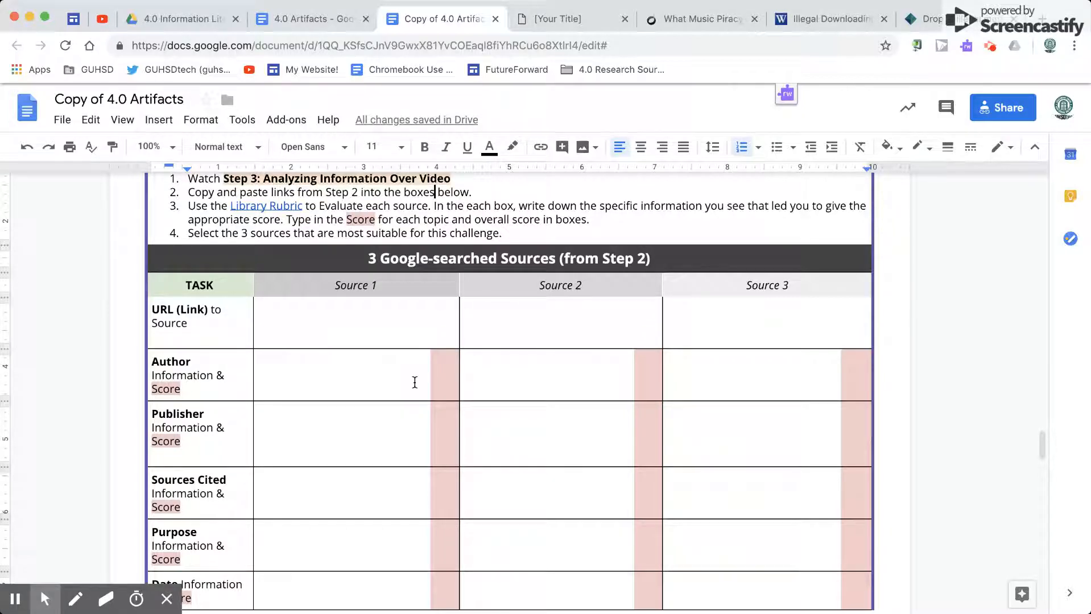
pyautogui.tripleClick(193, 314)
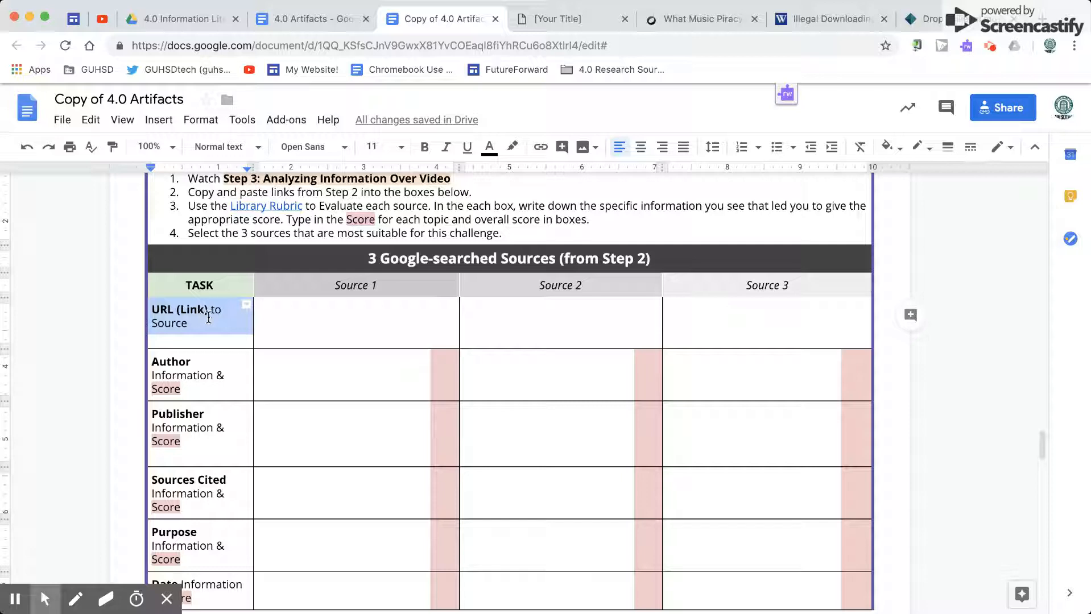
pyautogui.click(209, 318)
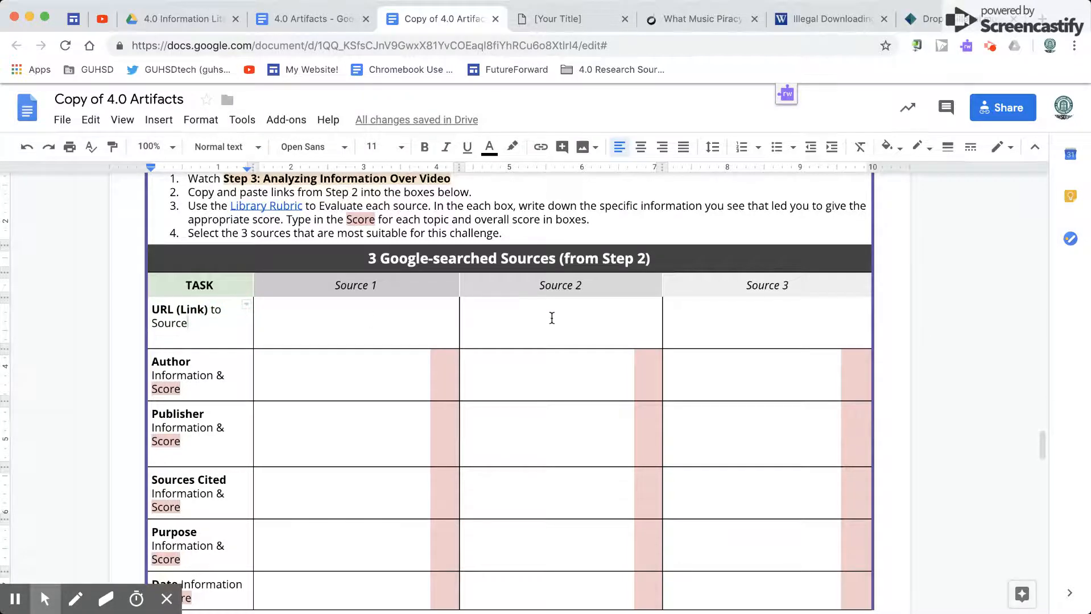
pyautogui.tripleClick(469, 259)
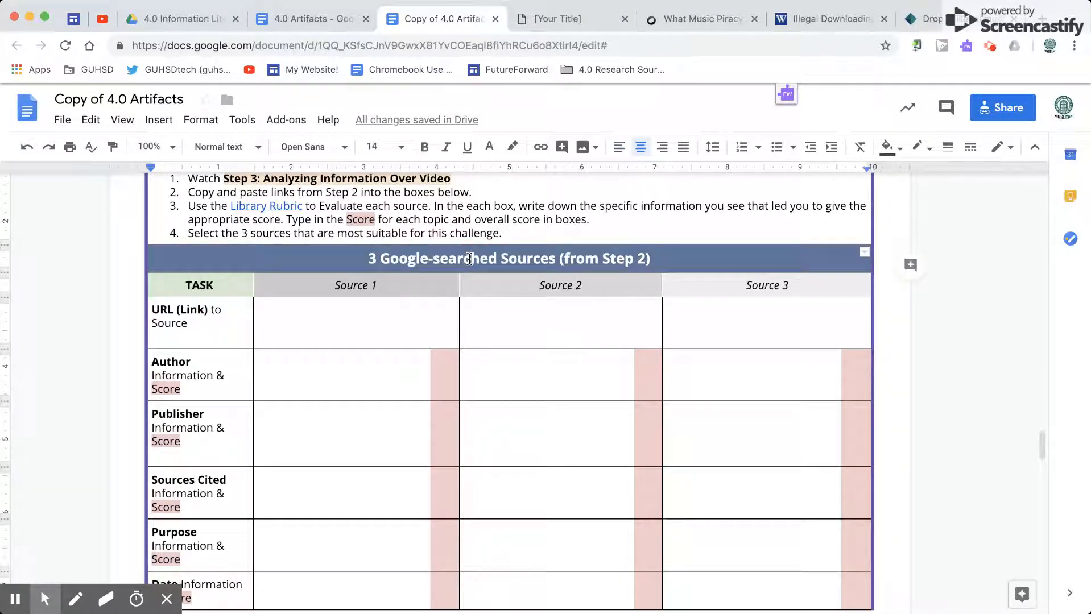
pyautogui.click(469, 259)
pyautogui.scroll(15, 470, 258)
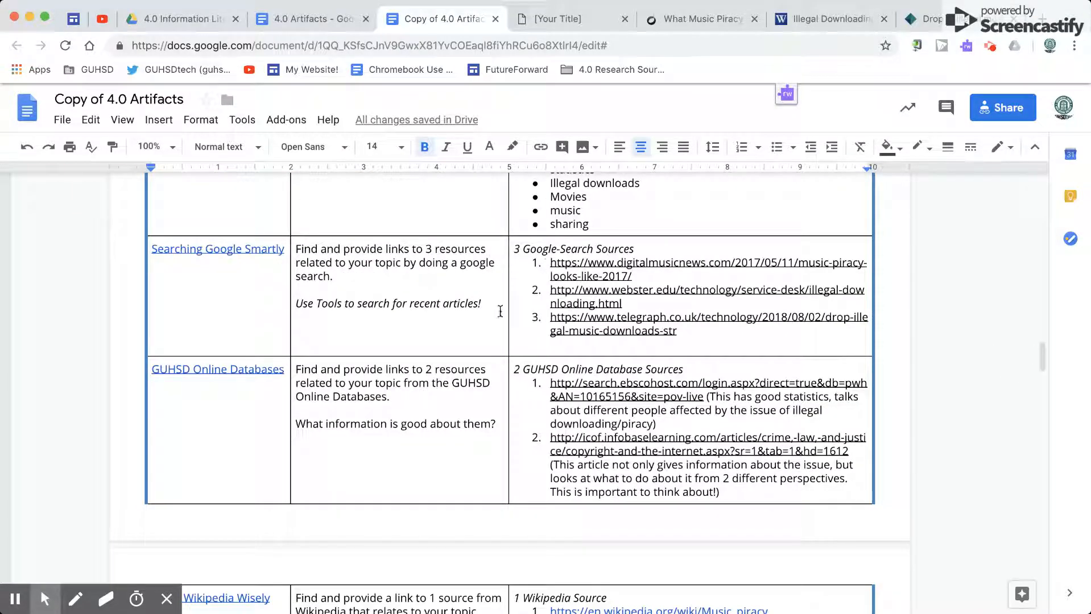
pyautogui.scroll(-15, 461, 318)
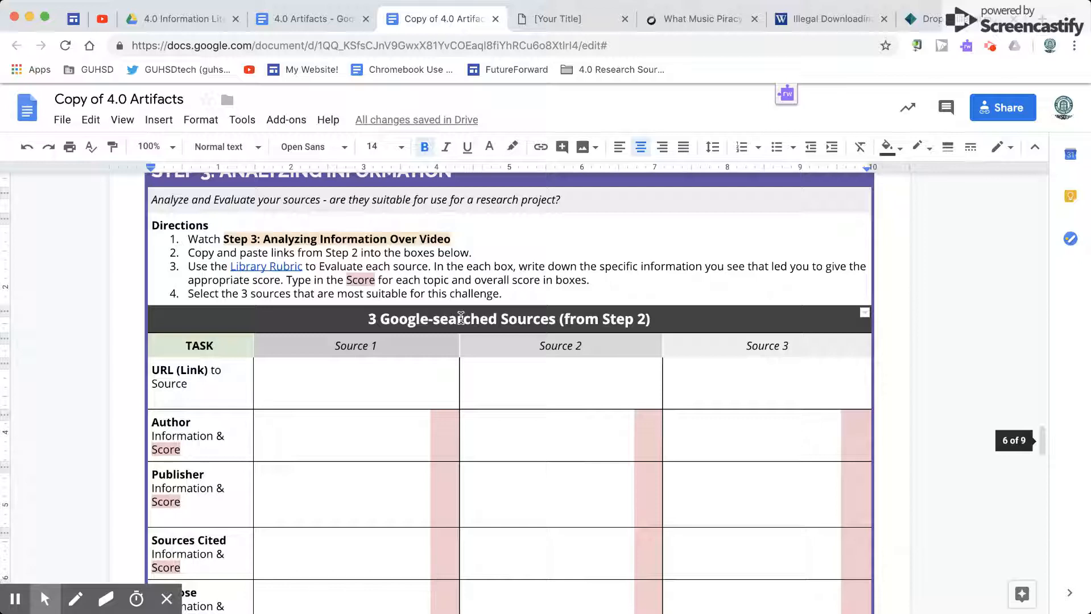
# Step: Set the text color of the hidden URLs for Sources 1, 2 and 3 in the URL (Link) row to dark blue
pyautogui.click(366, 371)
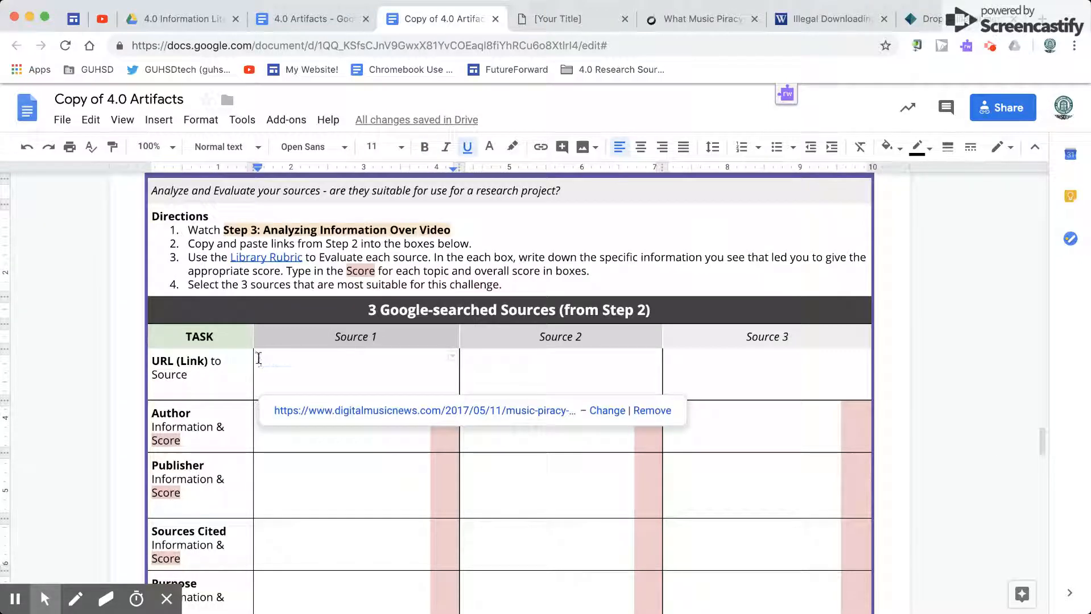
pyautogui.moveTo(258, 358); pyautogui.dragTo(713, 373)
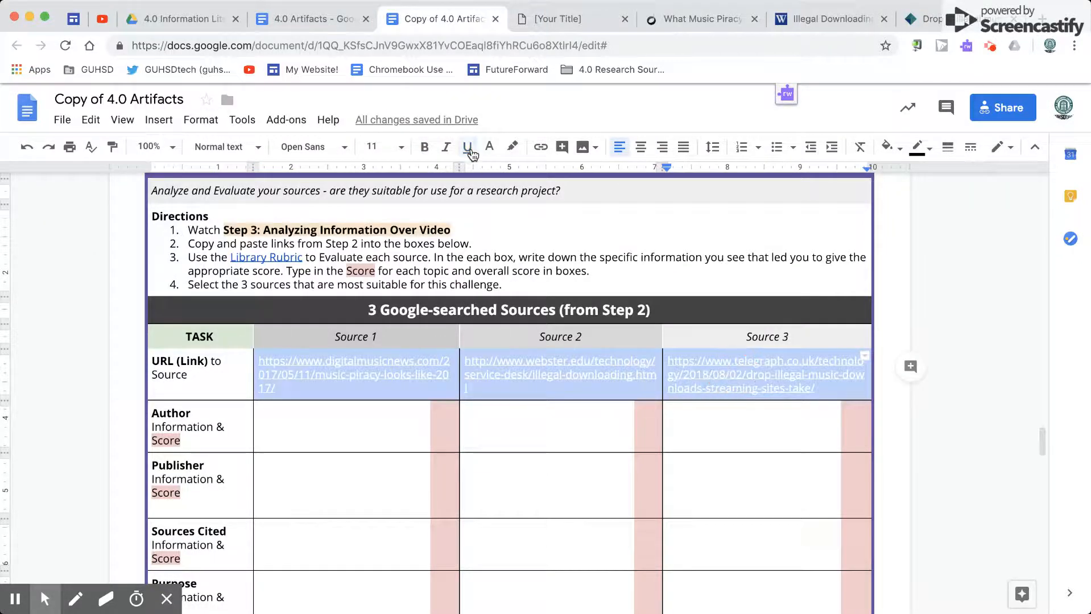
pyautogui.click(489, 148)
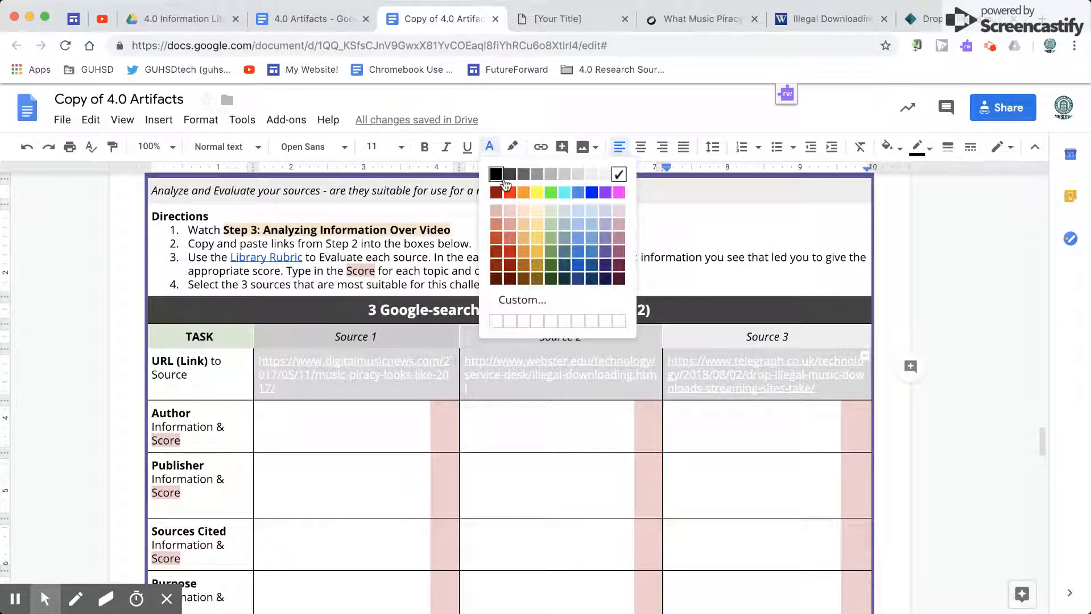
pyautogui.click(578, 266)
pyautogui.click(399, 421)
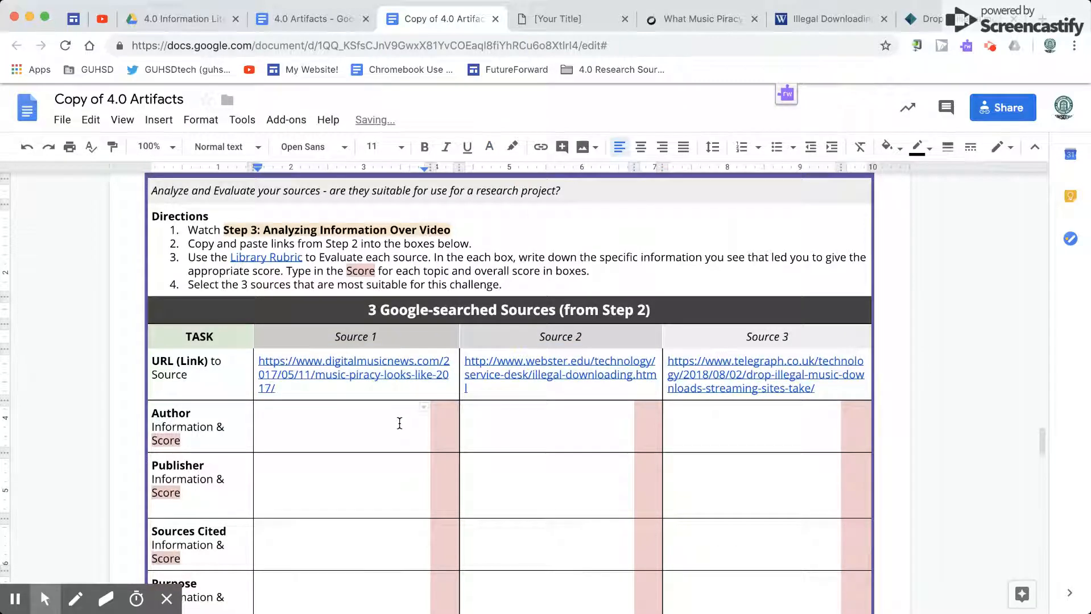
# Step: Examine the evaluation rows from Author to Date and the Source 1 link in the Google-searched sources table
pyautogui.scroll(-2, 393, 423)
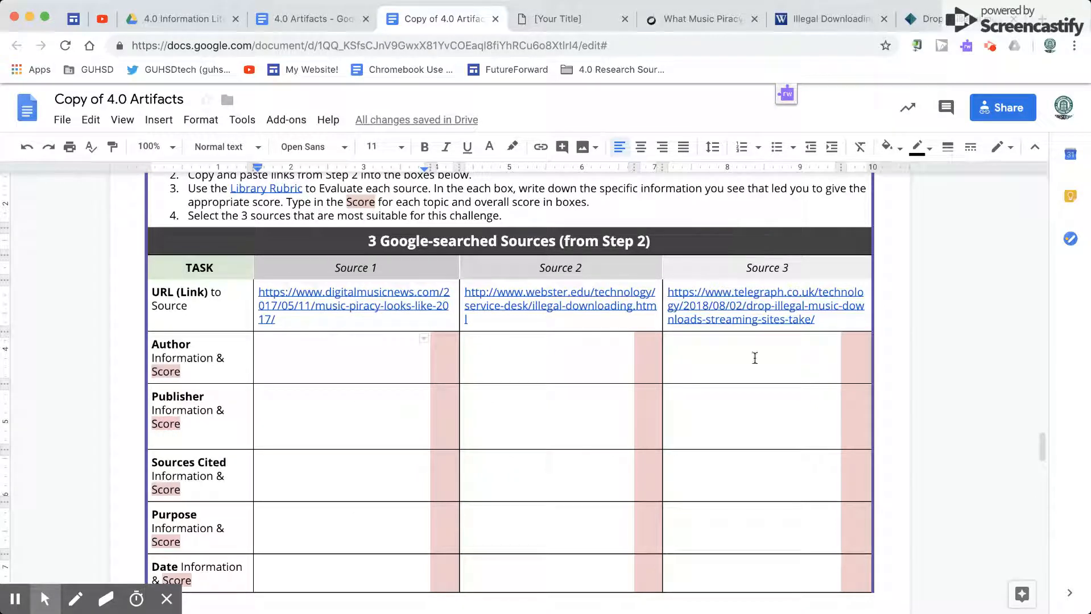
pyautogui.scroll(1, 645, 334)
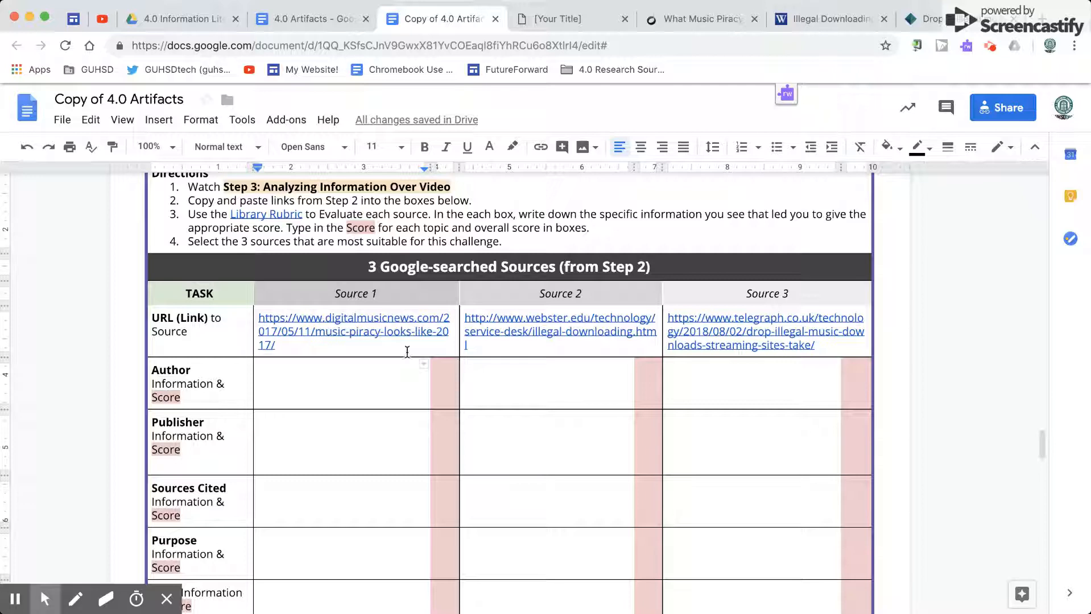
pyautogui.click(359, 374)
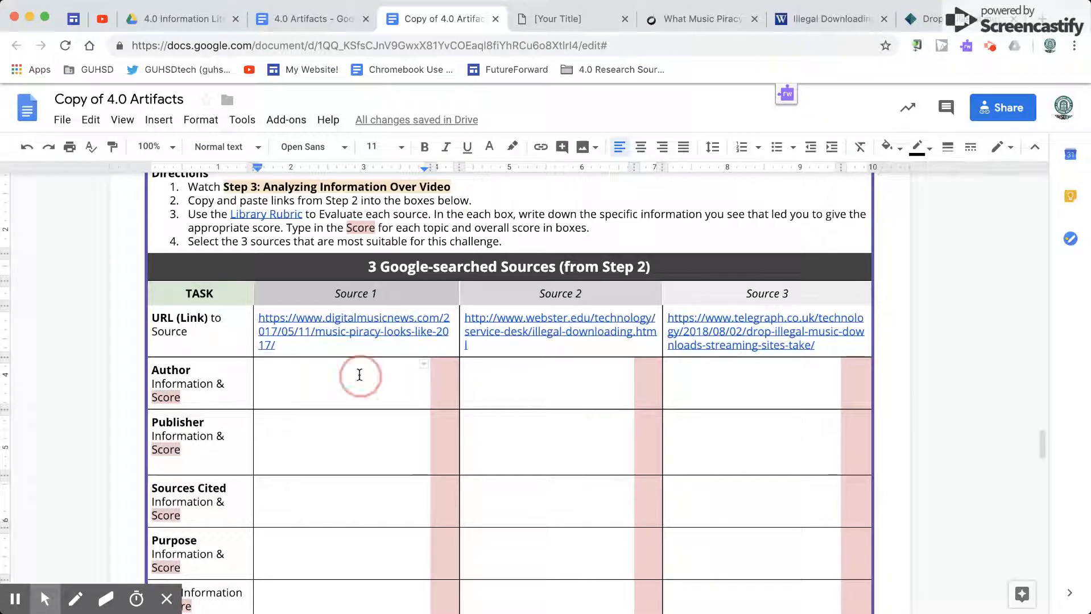
pyautogui.click(183, 381)
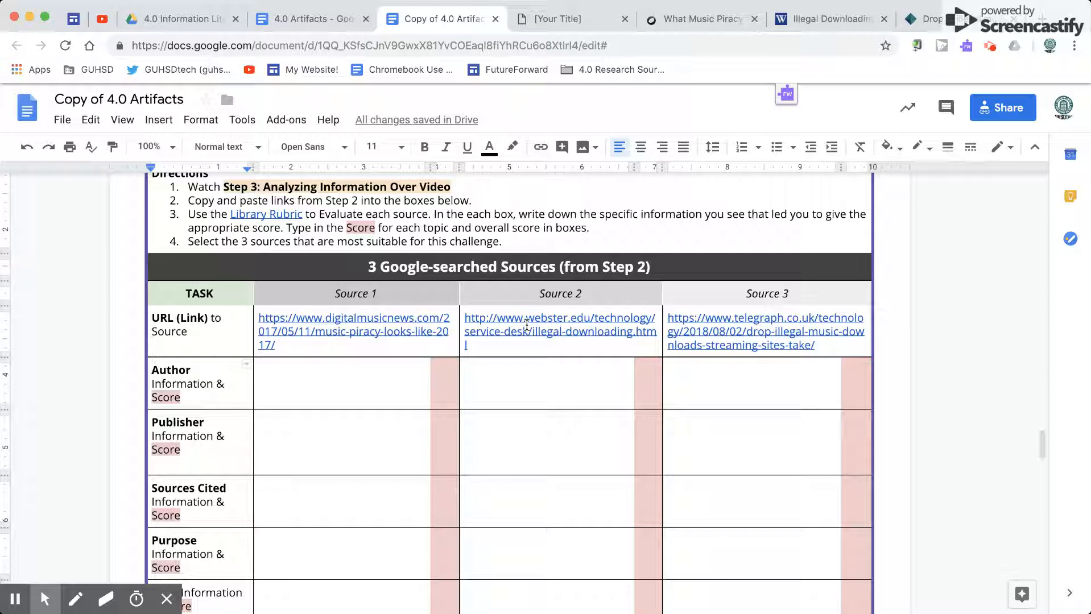
pyautogui.click(299, 388)
pyautogui.click(193, 383)
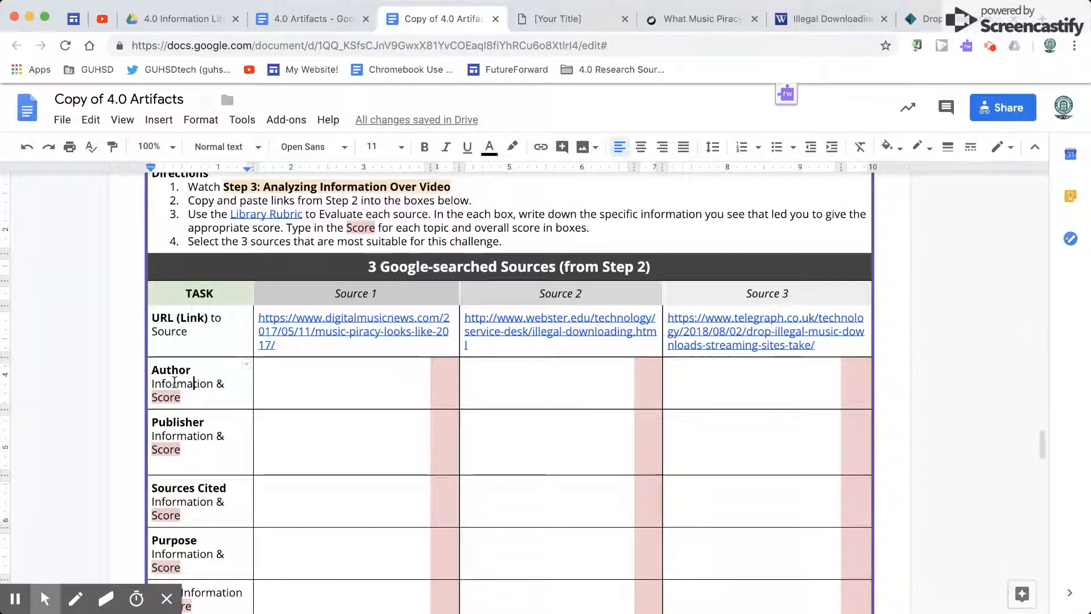
pyautogui.click(310, 320)
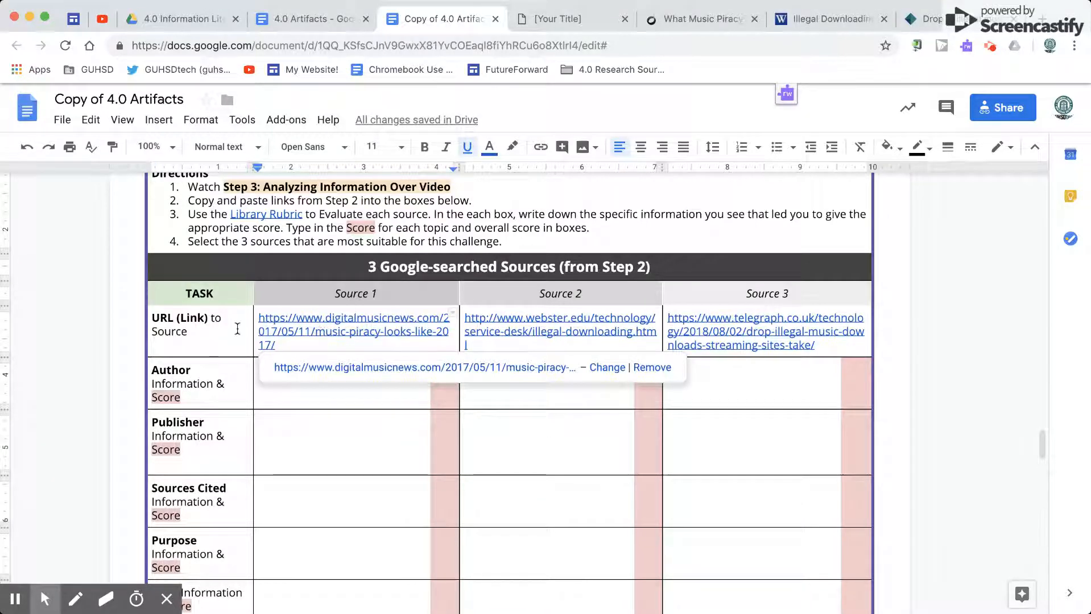
# Step: Switch to the Digital Music News article on music piracy and examine its byline and the About the Author section
pyautogui.click(653, 20)
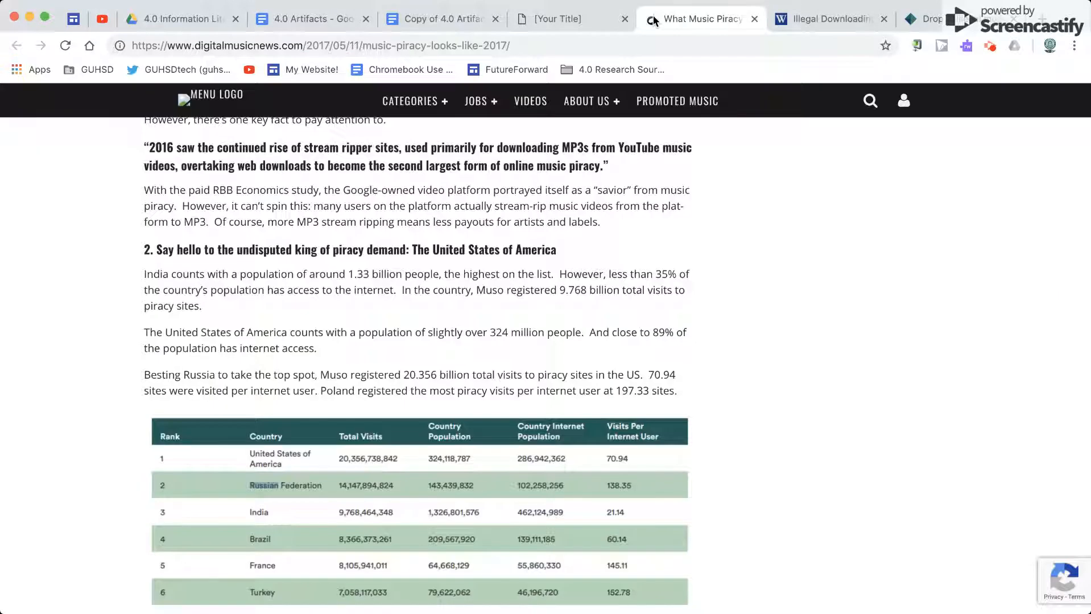
pyautogui.scroll(20, 445, 307)
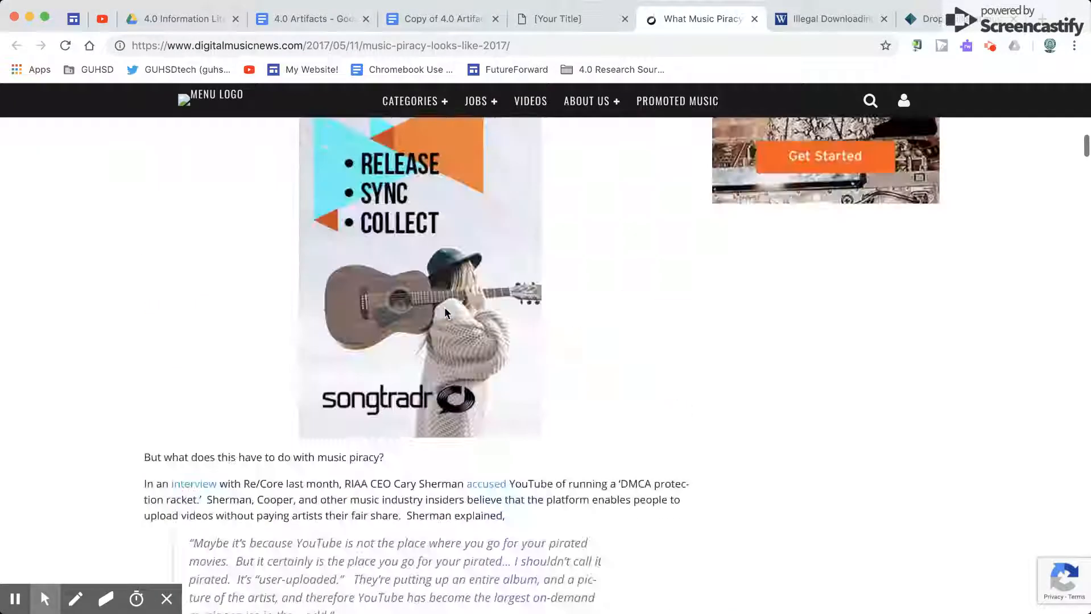
pyautogui.scroll(10, 444, 306)
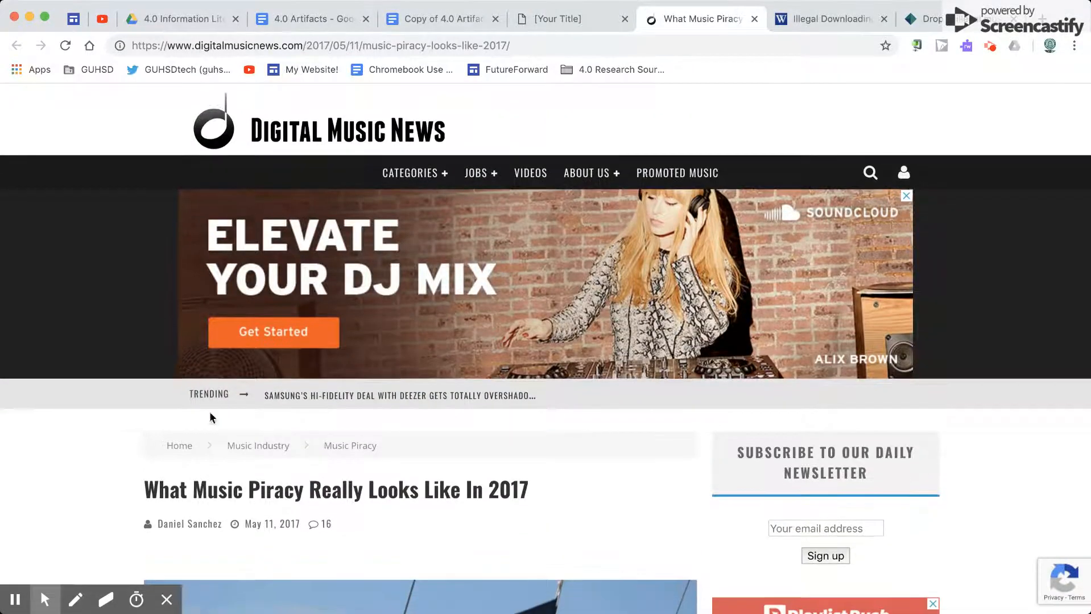
pyautogui.scroll(-3, 80, 459)
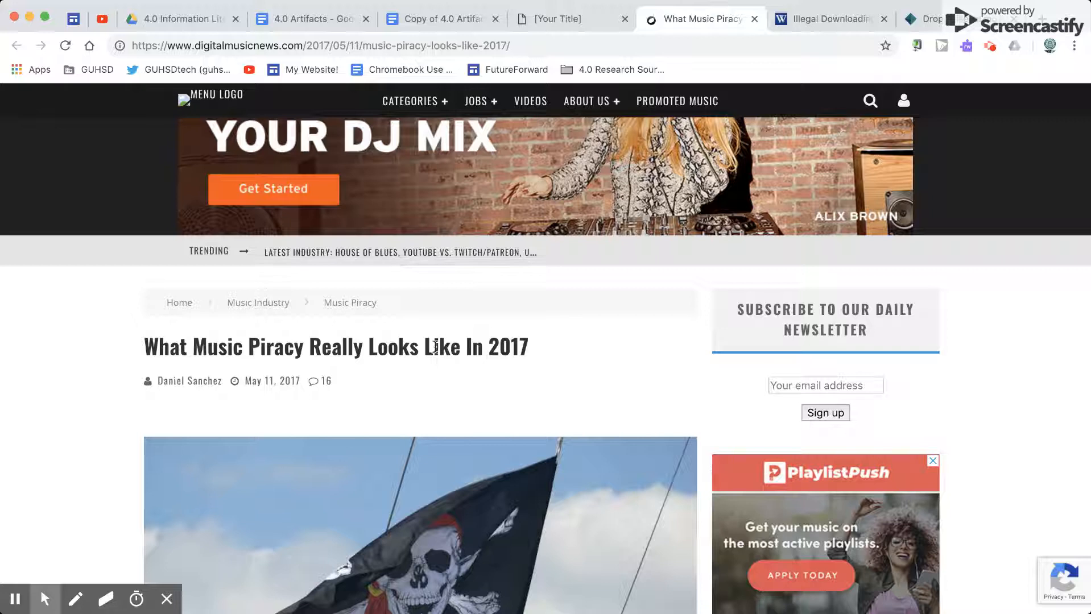
pyautogui.scroll(-15, 124, 415)
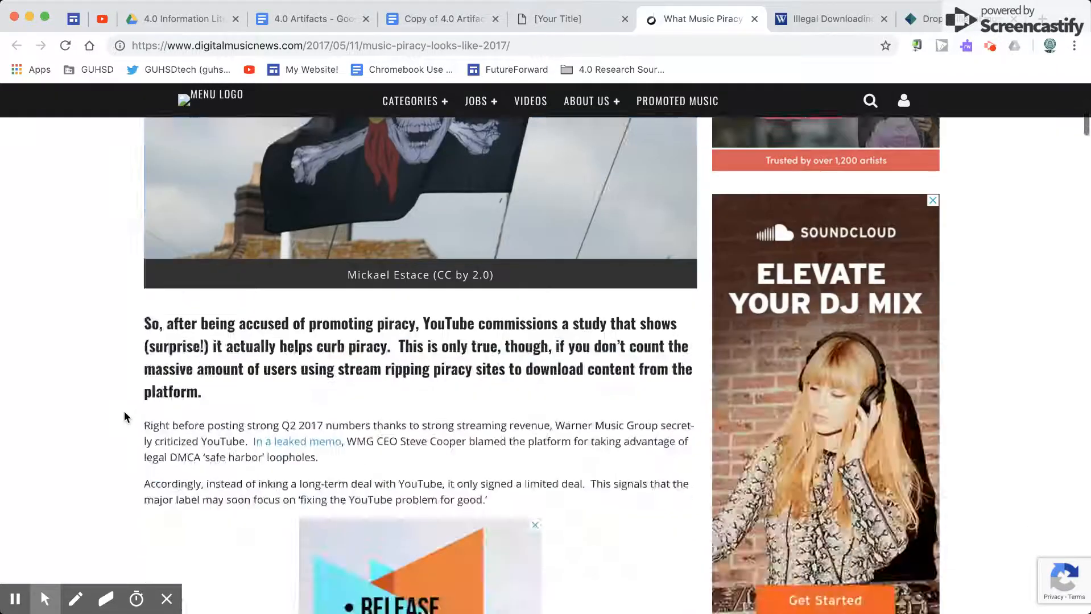
pyautogui.scroll(-20, 125, 417)
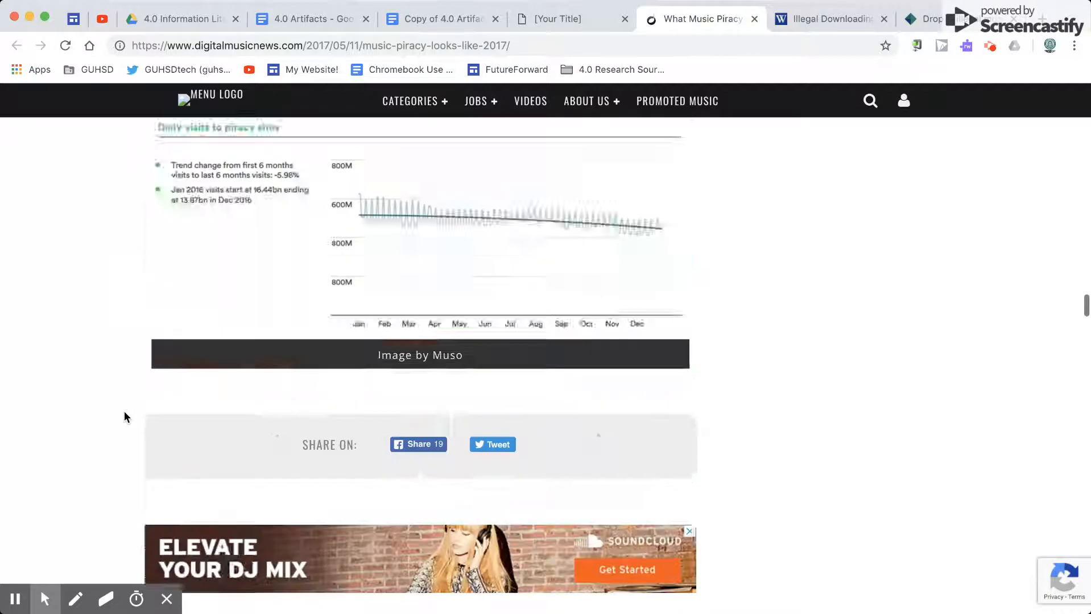
pyautogui.scroll(-15, 124, 417)
pyautogui.scroll(8, 125, 417)
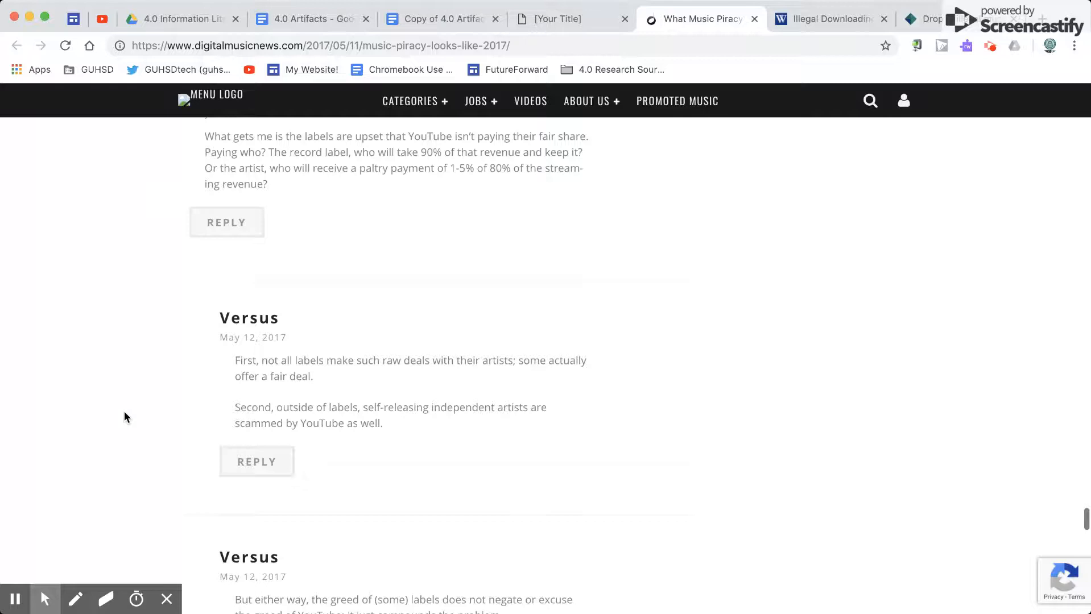
pyautogui.scroll(15, 124, 417)
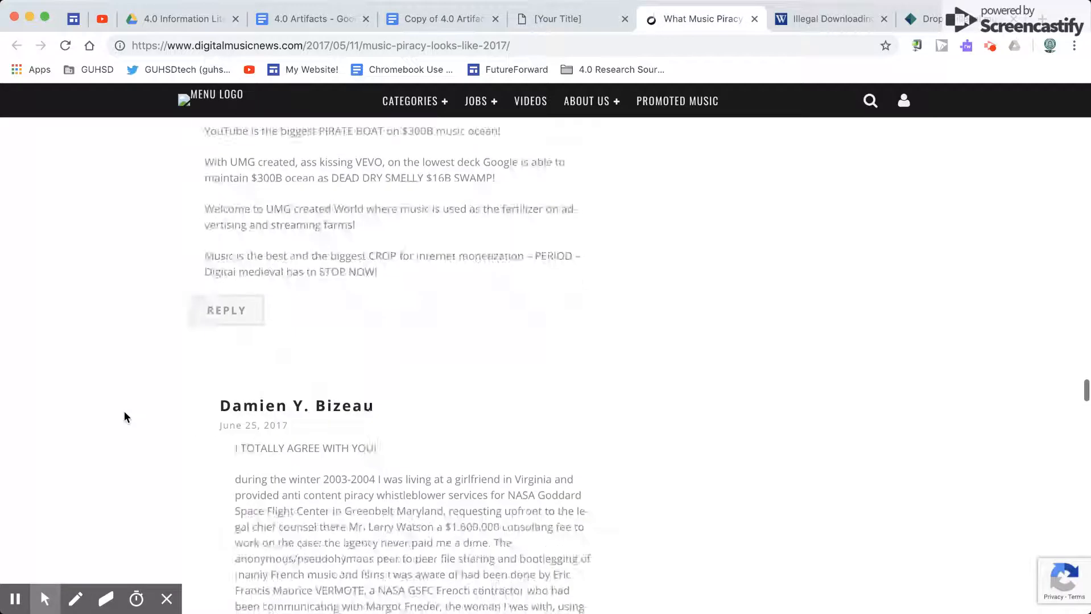
pyautogui.scroll(10, 125, 417)
pyautogui.scroll(-2, 125, 417)
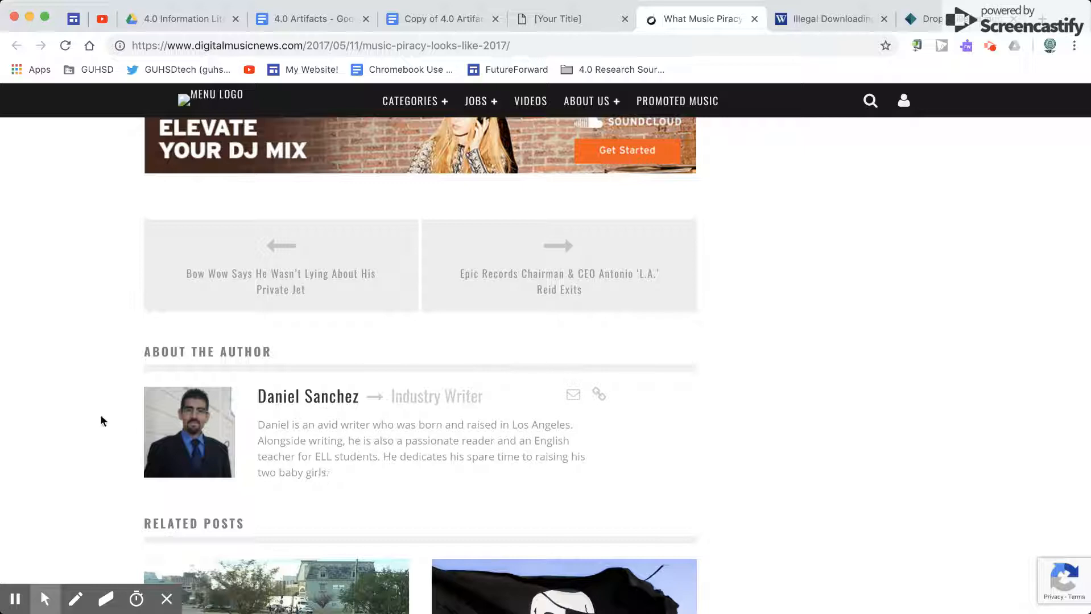
pyautogui.scroll(15, 102, 421)
pyautogui.scroll(10, 101, 420)
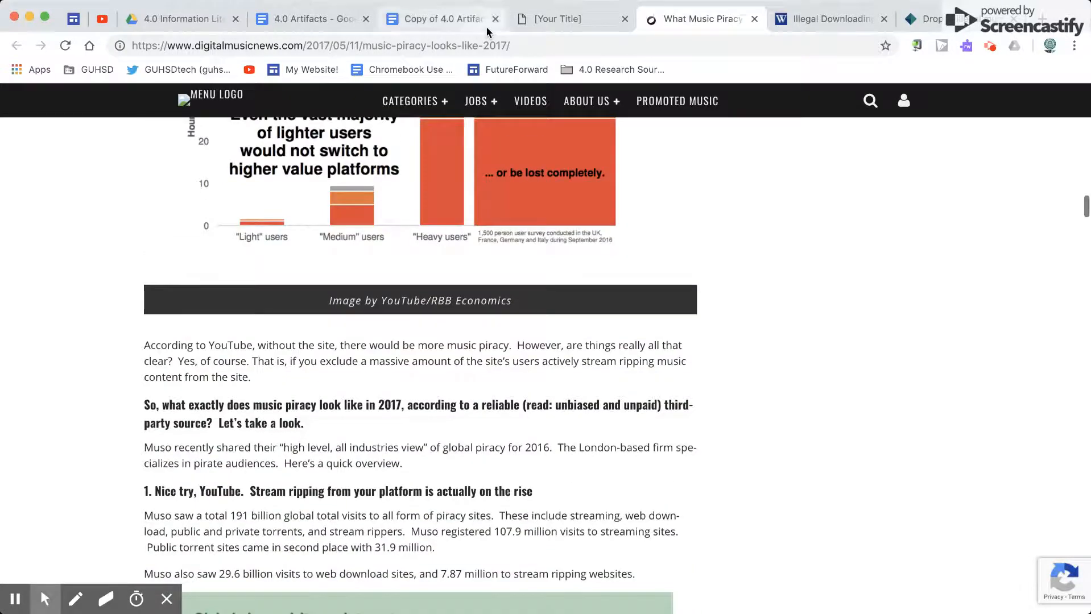
# Step: Return to the Copy of 4.0 Artifacts document and show the address behind the Library Rubric link in the directions
pyautogui.click(545, 18)
pyautogui.click(444, 18)
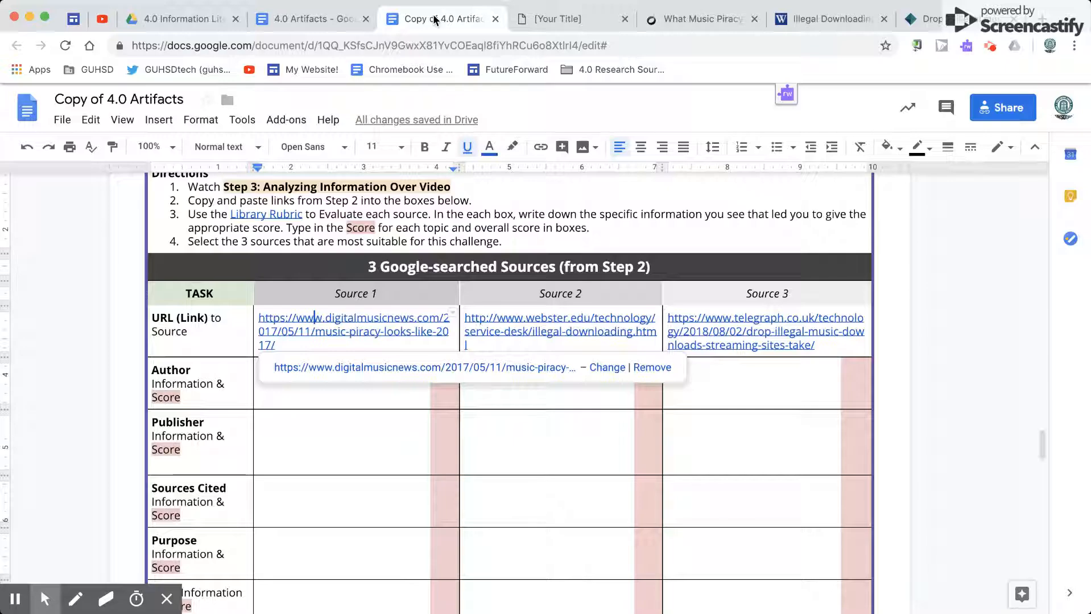
pyautogui.click(273, 214)
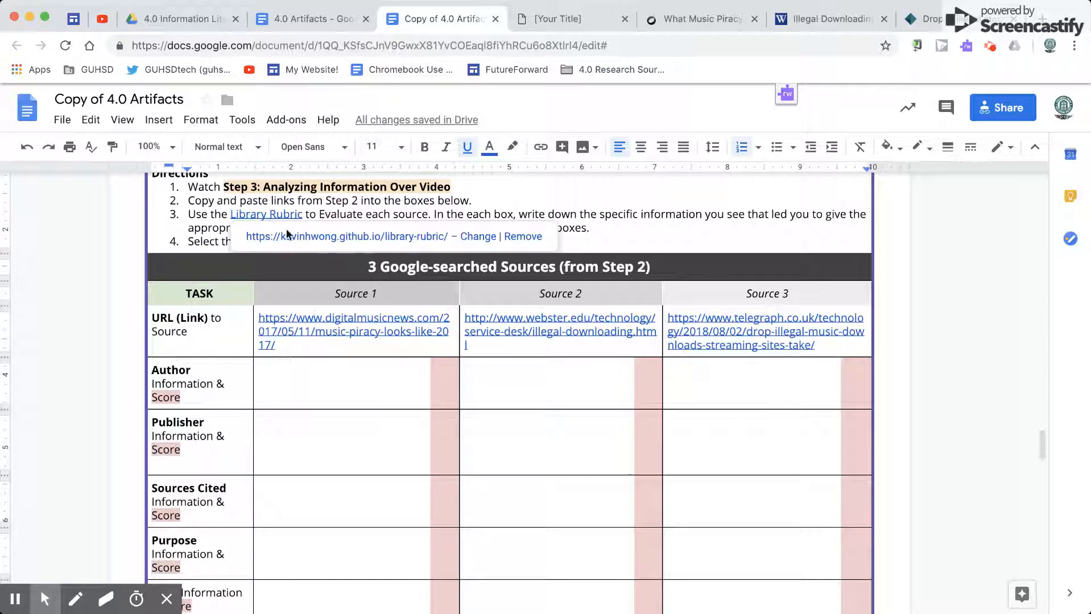
# Step: Set the text color of the hidden author notes in the Source 1 Author cell to black
pyautogui.click(377, 392)
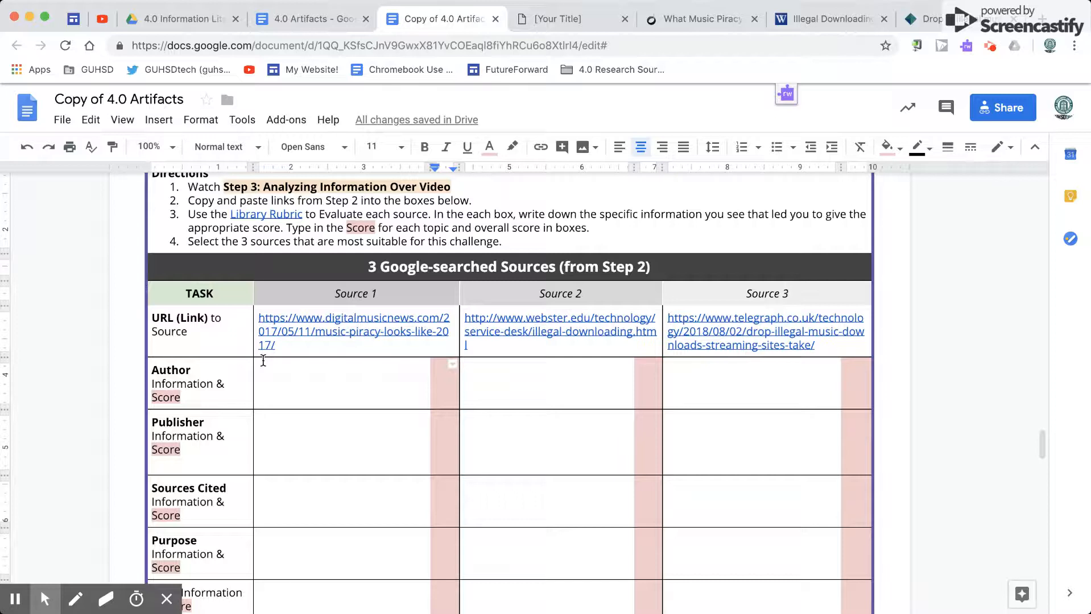
pyautogui.moveTo(261, 368); pyautogui.dragTo(409, 390)
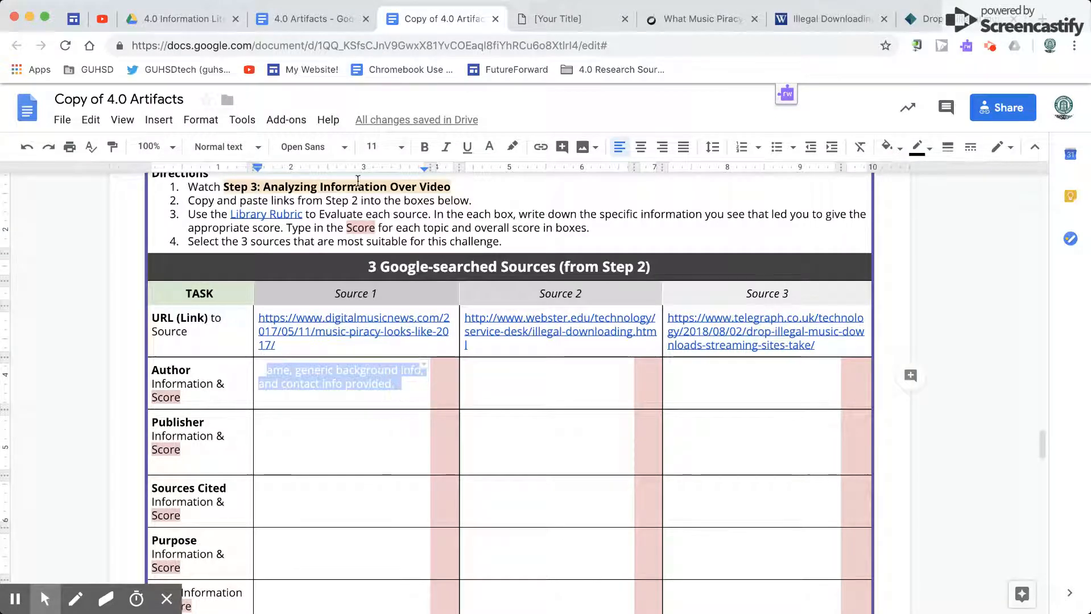
pyautogui.click(489, 148)
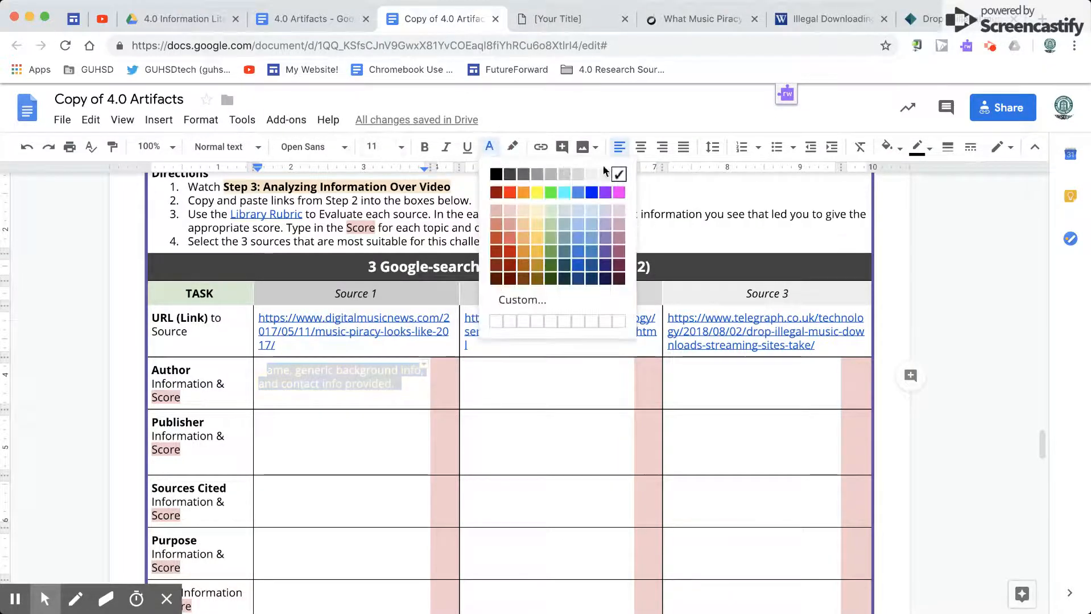
pyautogui.click(500, 178)
pyautogui.click(184, 383)
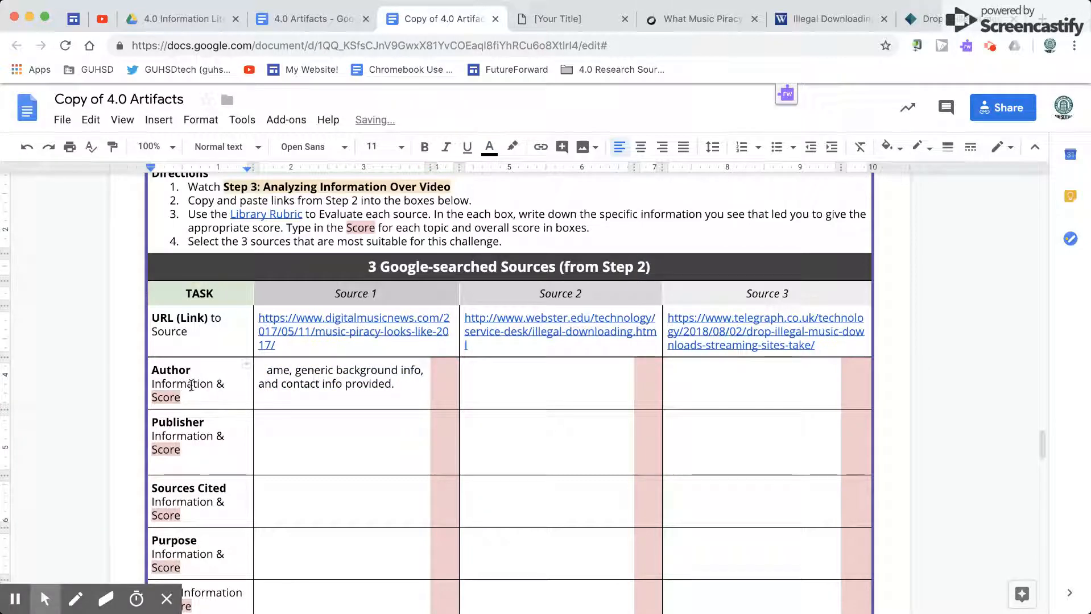
# Step: Compare the article's About the Author section with the Library Rubric's author criteria and rate the Author category 3 in the rubric
pyautogui.click(296, 380)
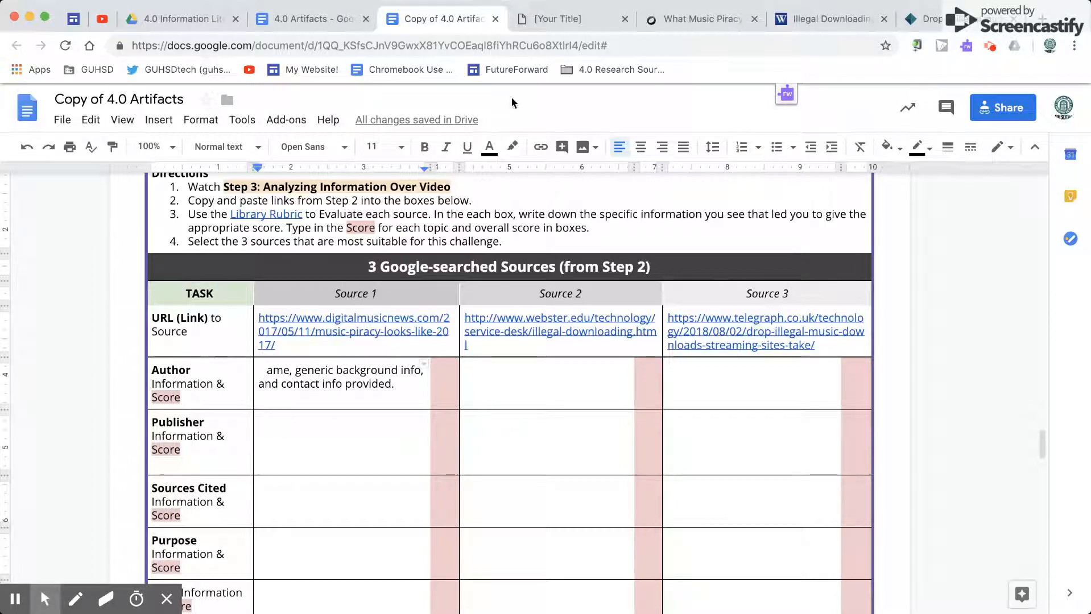
pyautogui.click(535, 18)
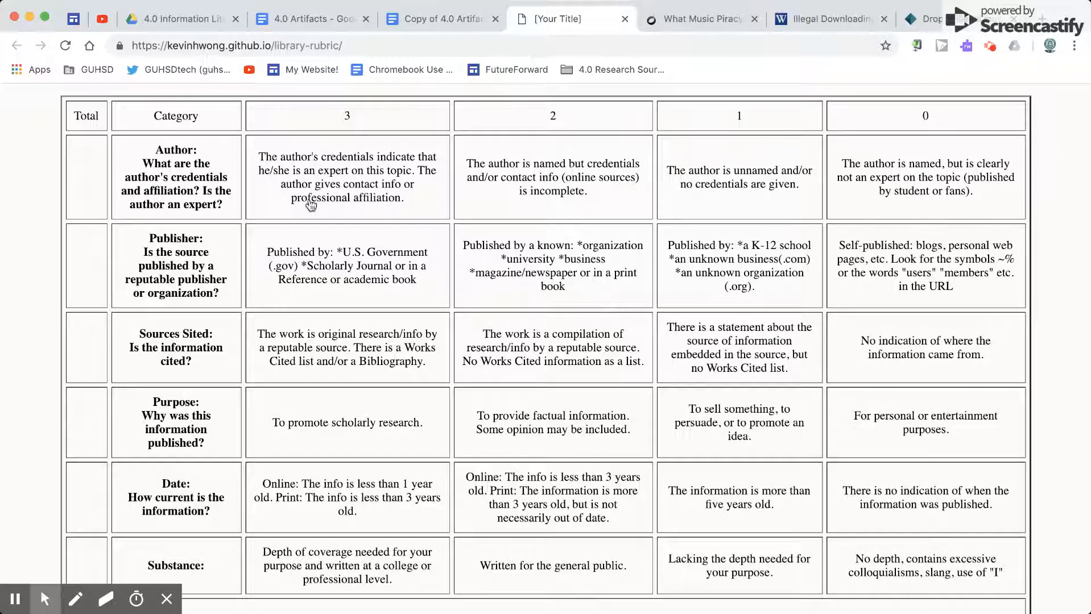
pyautogui.click(654, 20)
pyautogui.scroll(-7, 354, 371)
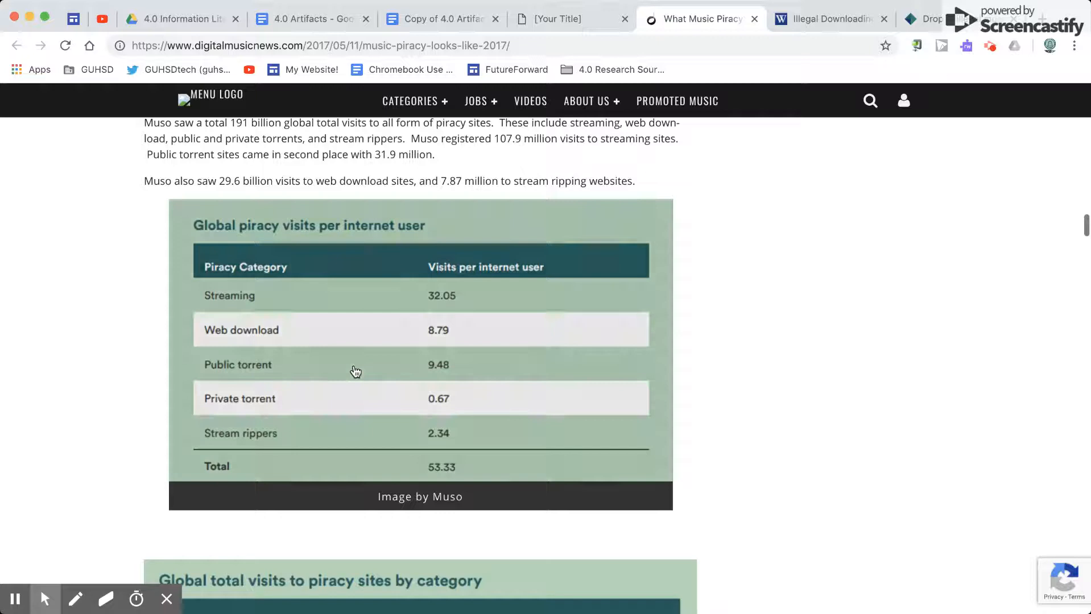
pyautogui.scroll(-20, 355, 371)
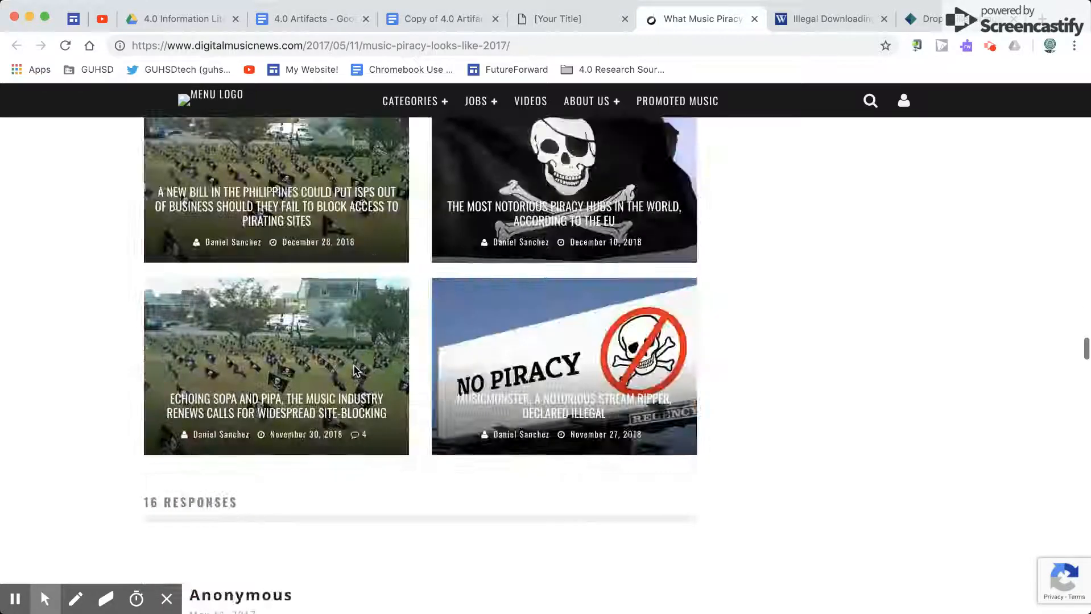
pyautogui.scroll(10, 354, 370)
pyautogui.scroll(-4, 354, 371)
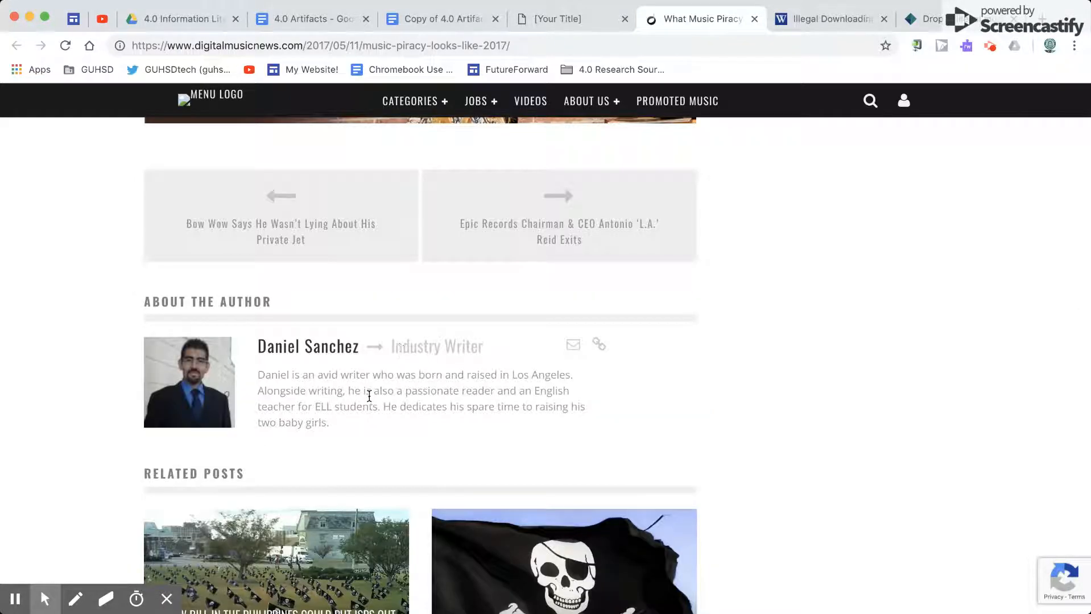
pyautogui.click(535, 19)
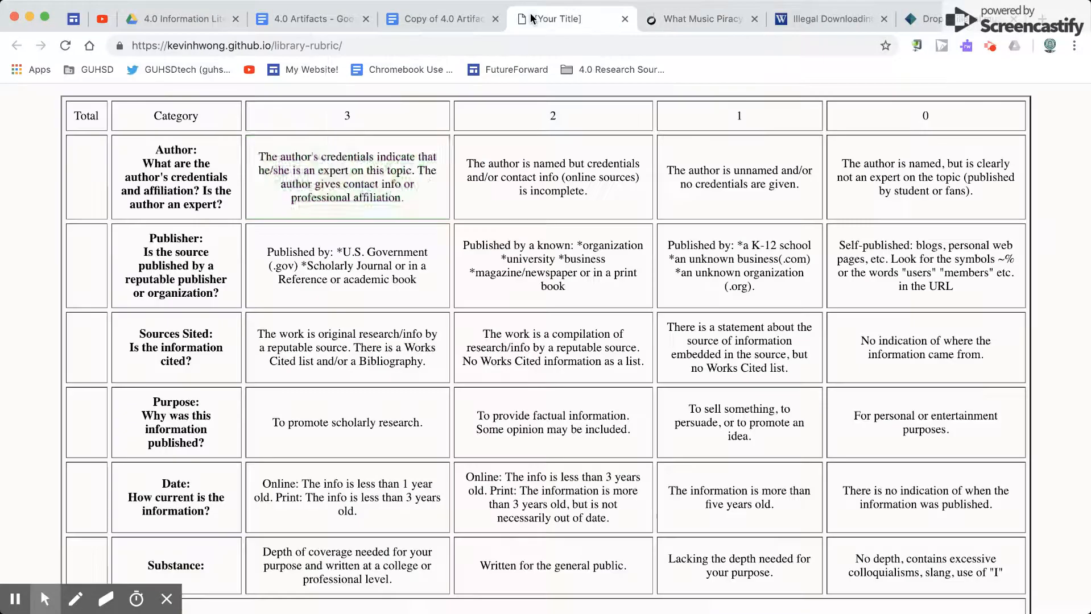
pyautogui.click(342, 167)
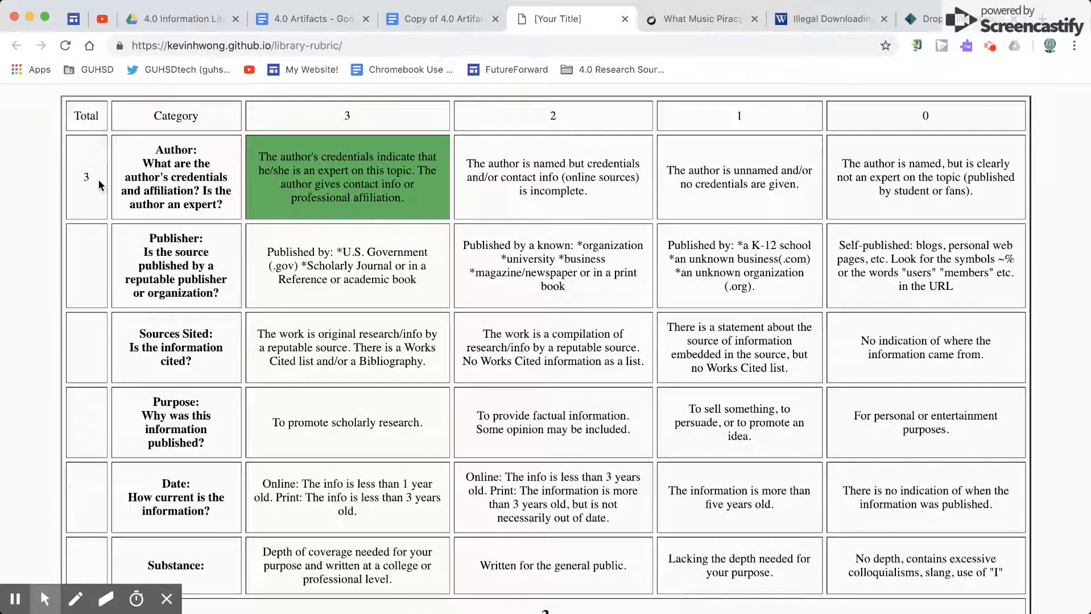
# Step: Return to the Copy of 4.0 Artifacts document and set the text color of the hidden Source 1 Author score to black
pyautogui.click(429, 19)
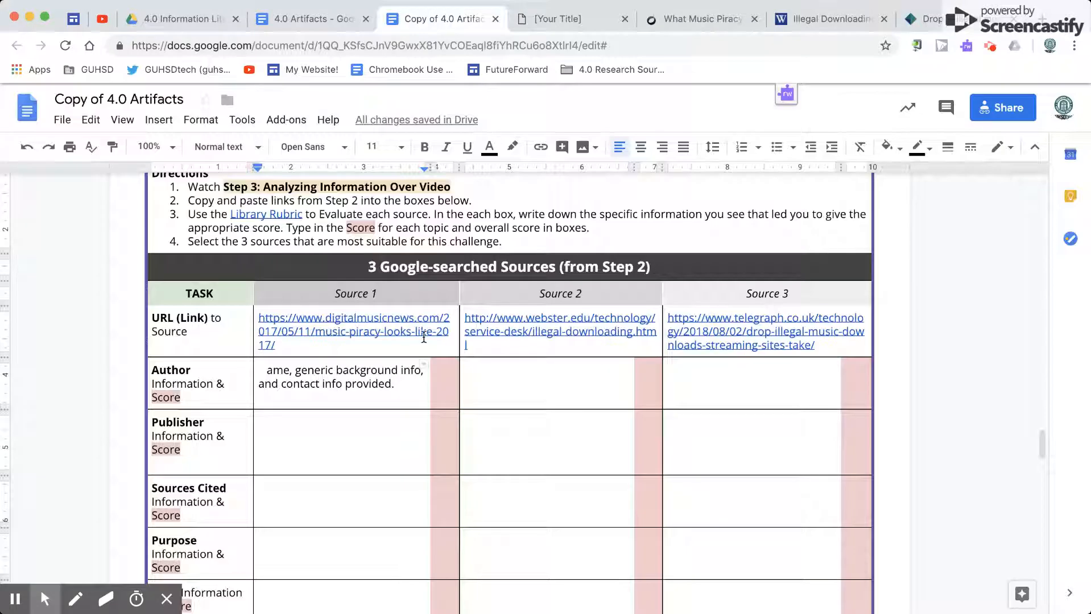
pyautogui.doubleClick(445, 386)
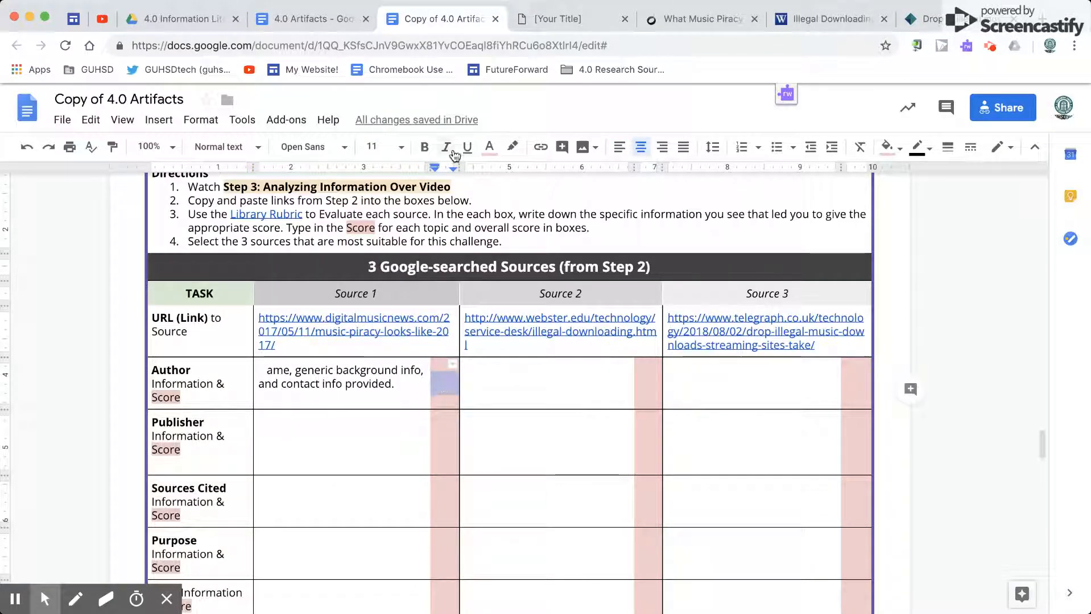
pyautogui.click(490, 149)
pyautogui.click(495, 175)
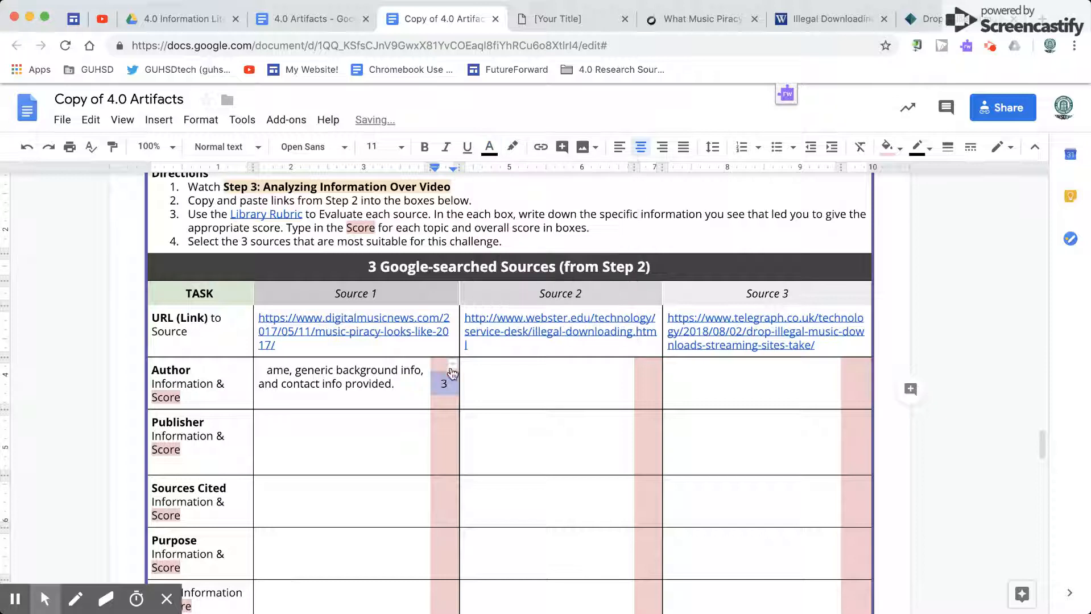
pyautogui.click(445, 382)
pyautogui.tripleClick(377, 382)
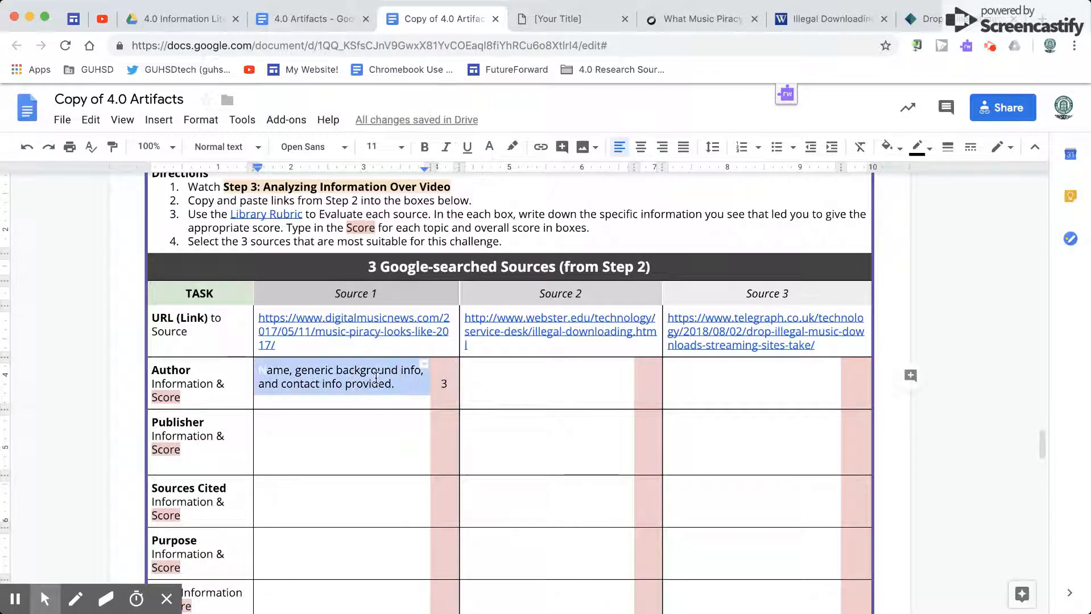
pyautogui.click(379, 384)
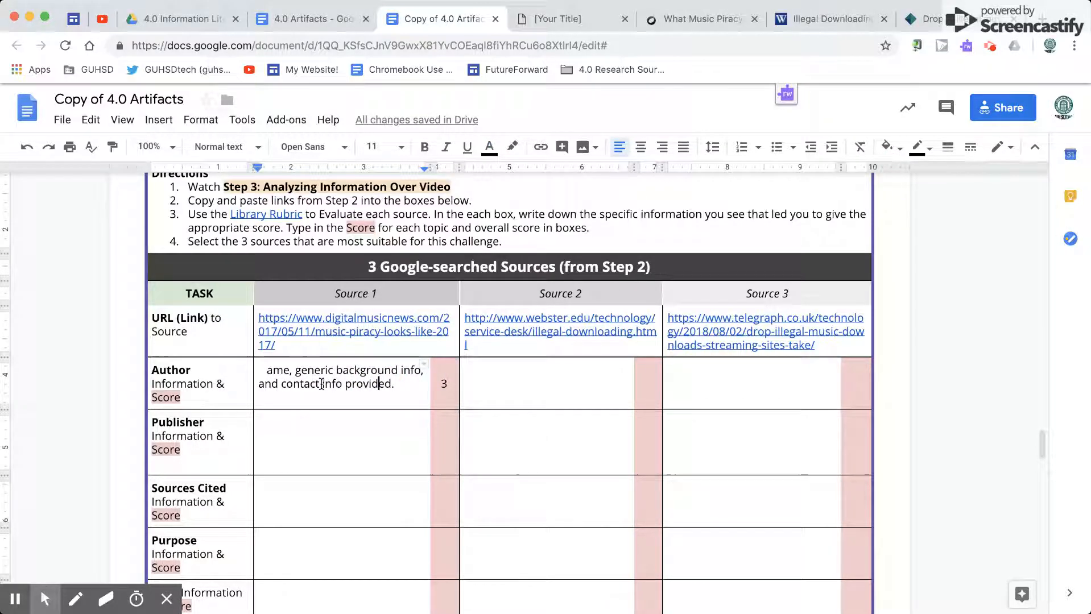
pyautogui.doubleClick(441, 384)
pyautogui.click(441, 383)
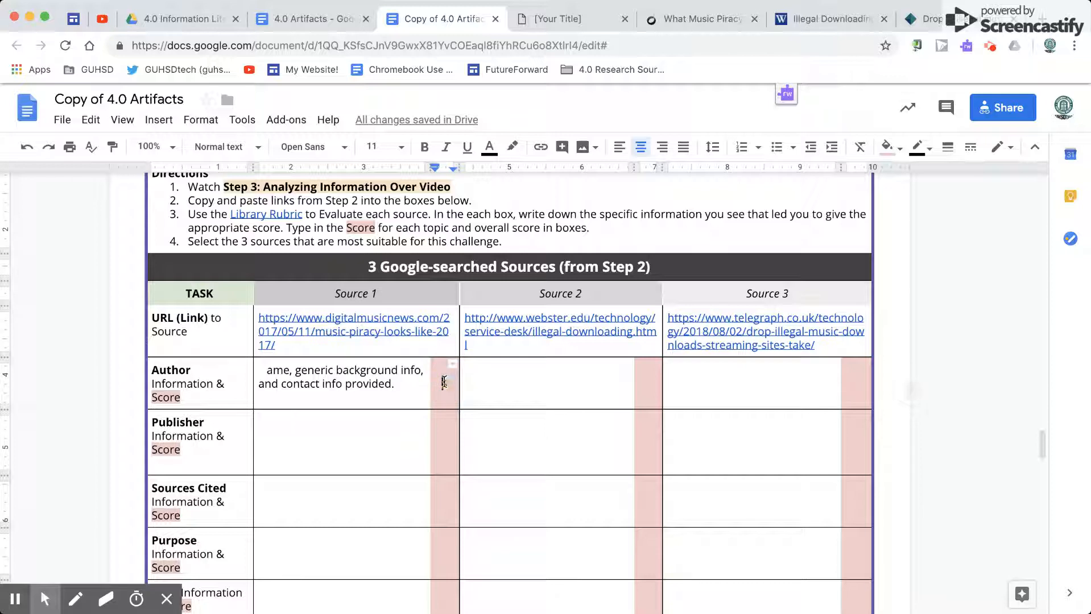
# Step: Examine the Publisher criteria in the Library Rubric and the Publisher row of the Google-searched sources table
pyautogui.click(528, 19)
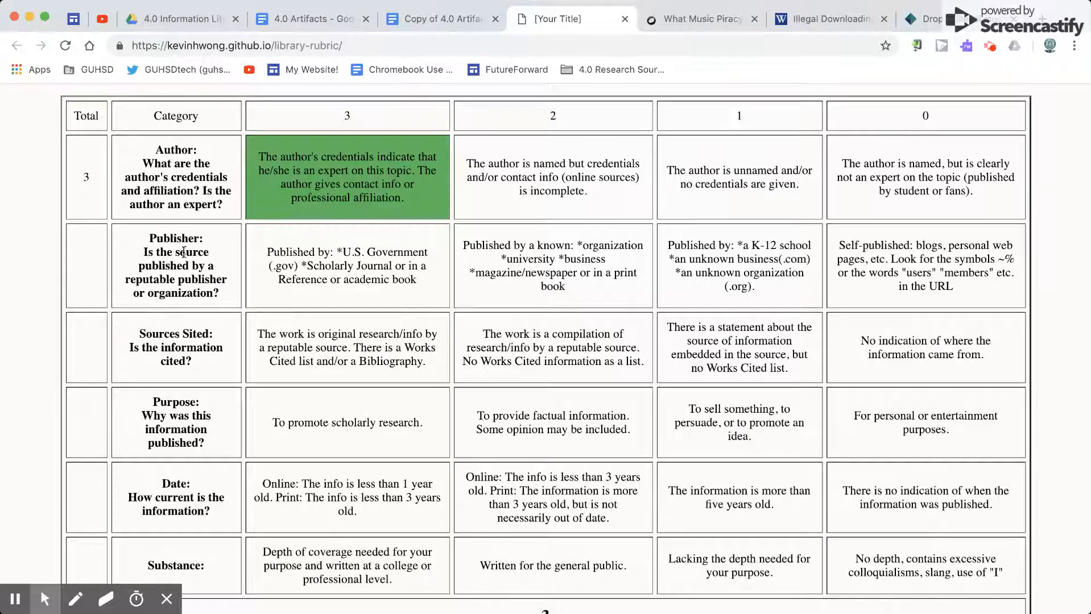
pyautogui.click(428, 23)
pyautogui.scroll(-1, 305, 448)
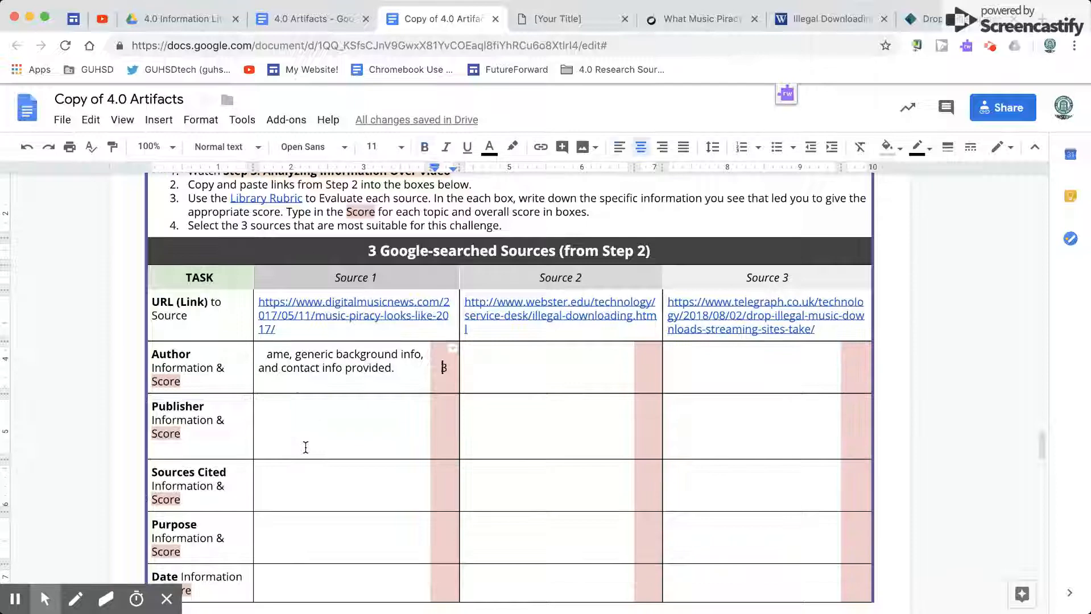
pyautogui.doubleClick(194, 409)
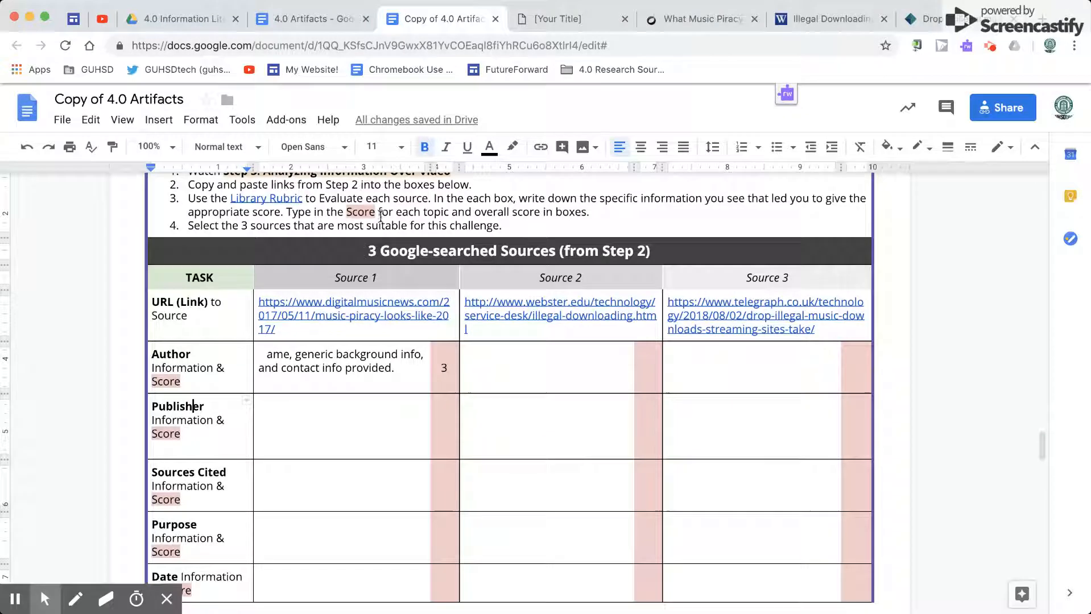
pyautogui.click(526, 20)
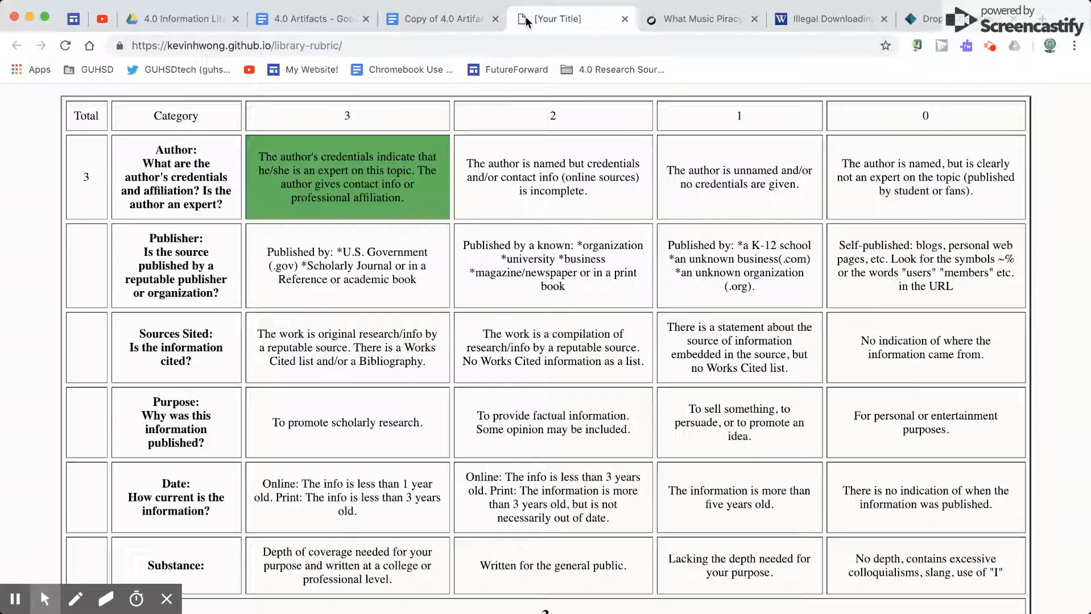
# Step: Switch to the Digital Music News article and look through the page from its header to the end of the article for publisher information
pyautogui.click(655, 20)
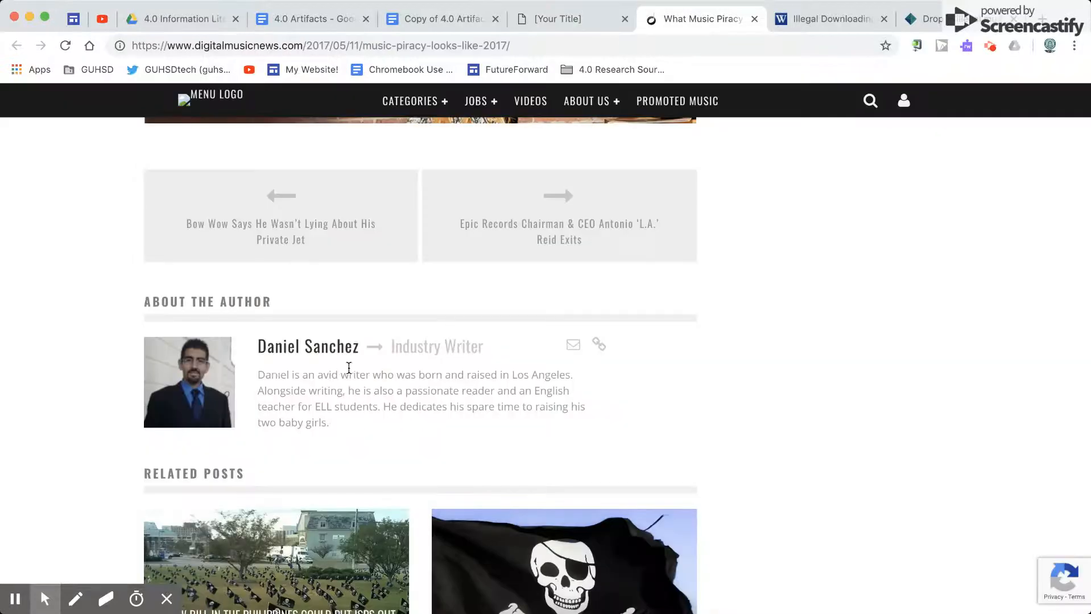
pyautogui.scroll(4, 125, 366)
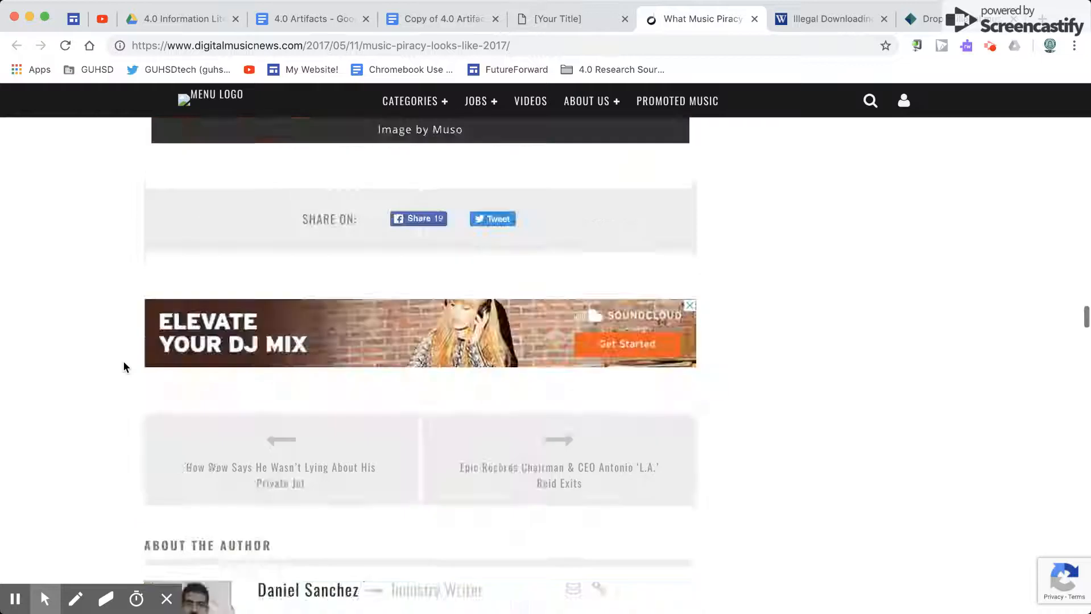
pyautogui.scroll(15, 125, 367)
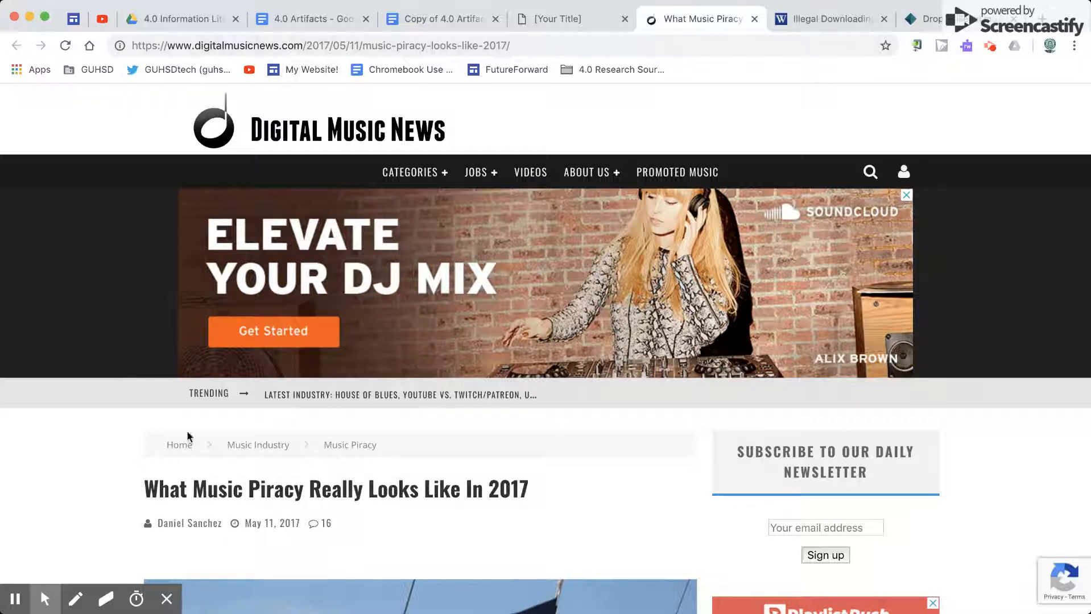
pyautogui.scroll(-5, 126, 452)
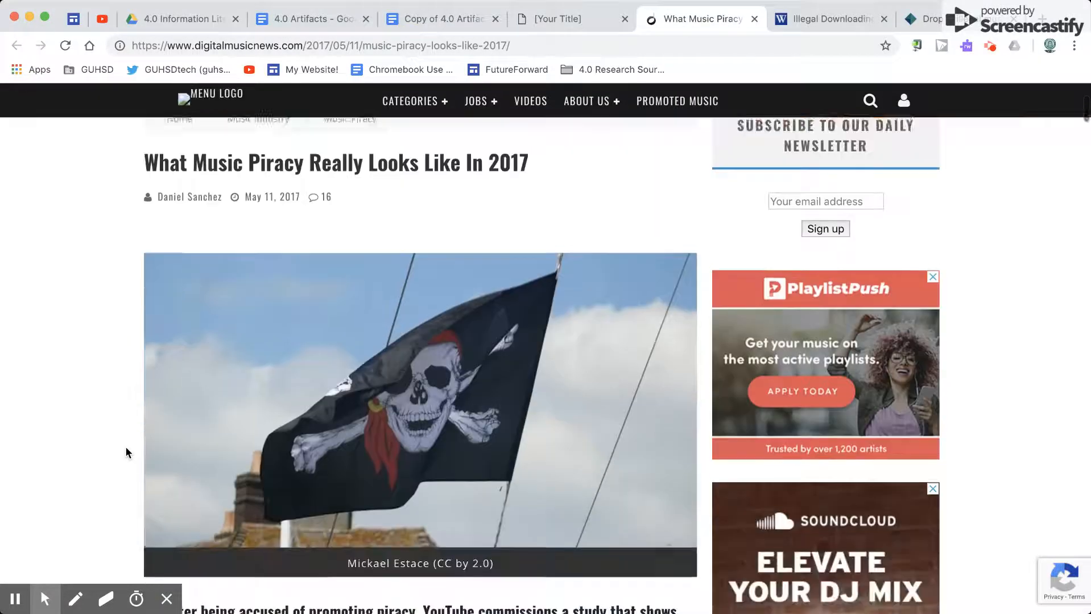
pyautogui.scroll(-10, 771, 315)
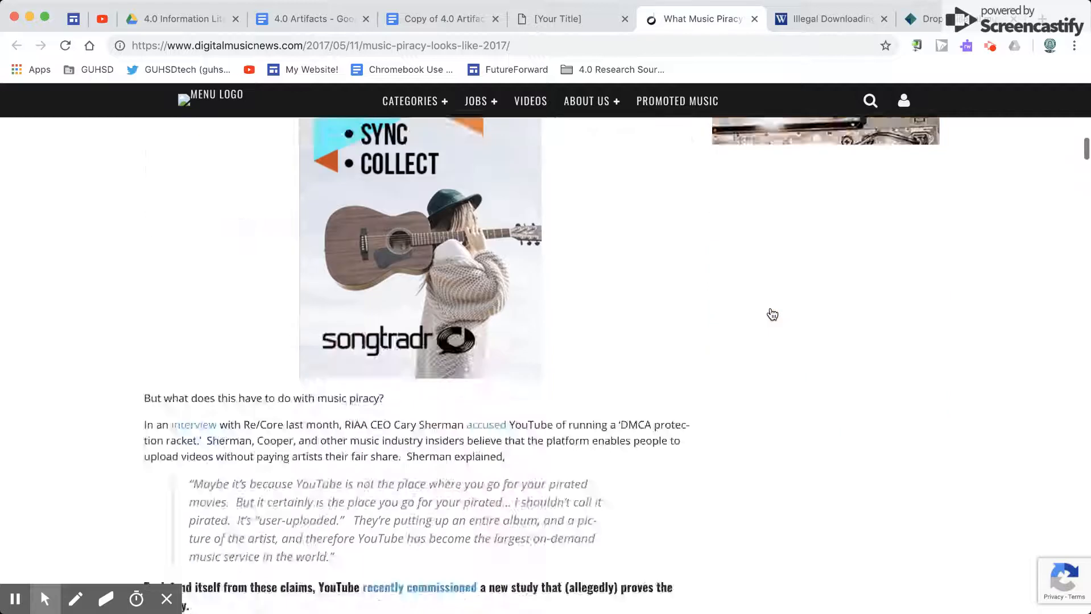
pyautogui.scroll(-4, 772, 315)
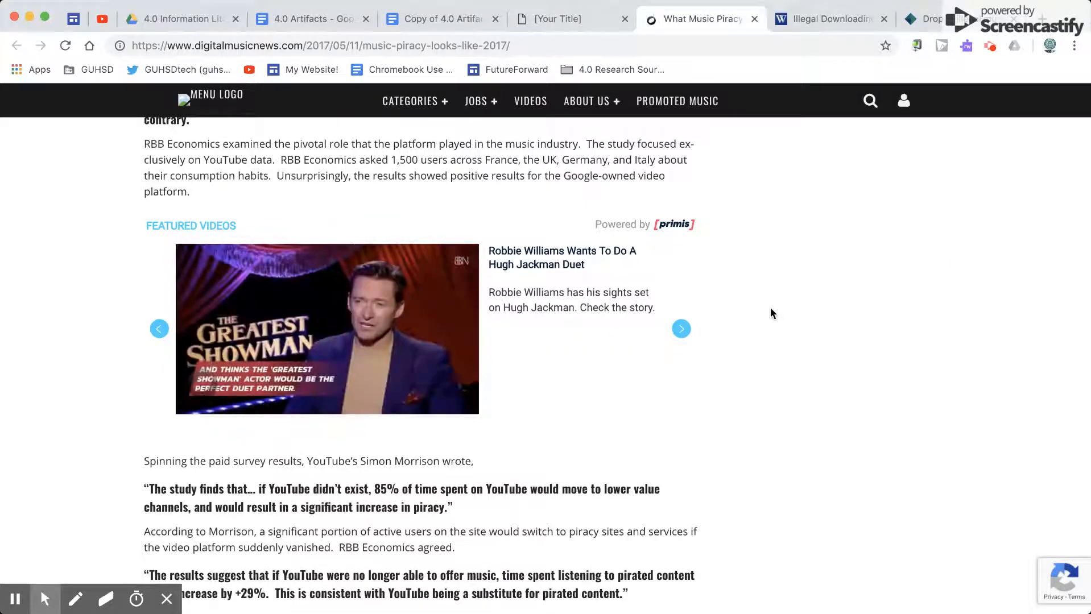
pyautogui.moveTo(251, 305)
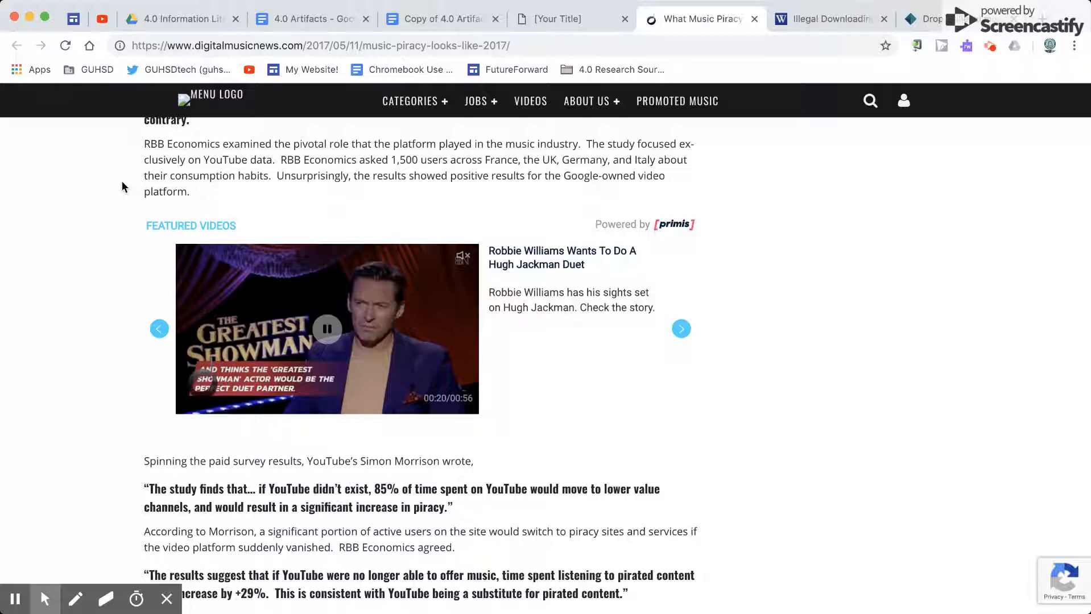
pyautogui.scroll(-2, 99, 372)
pyautogui.scroll(-4, 100, 373)
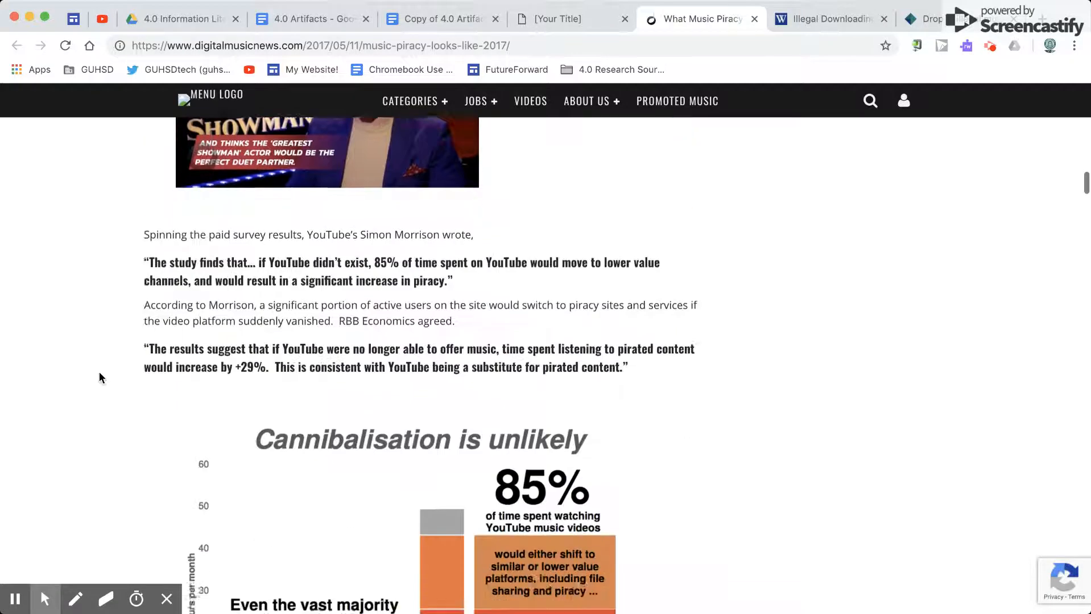
pyautogui.scroll(-7, 122, 400)
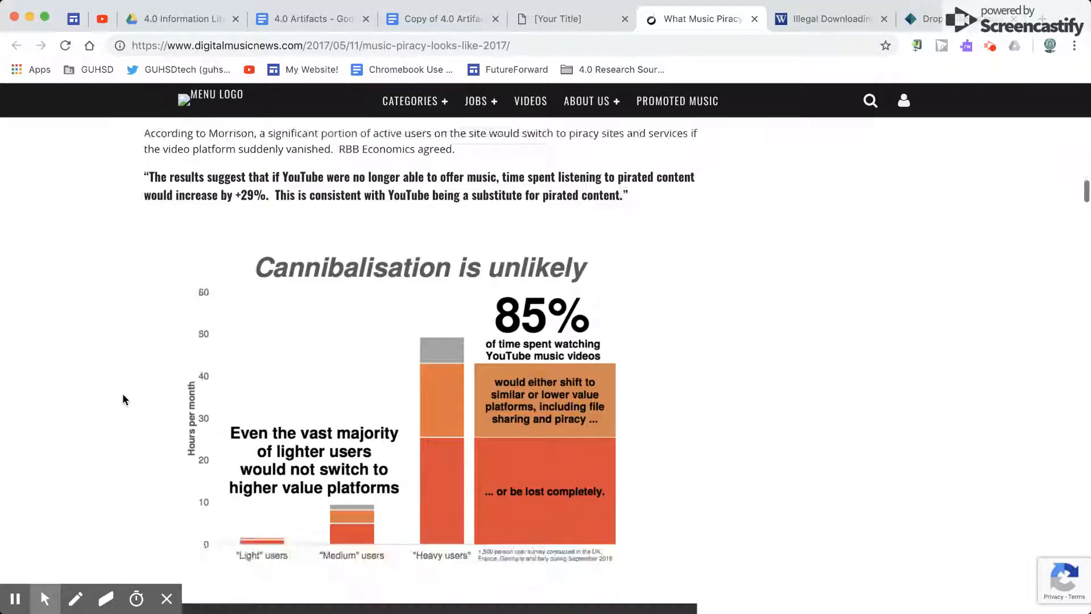
pyautogui.scroll(-15, 123, 400)
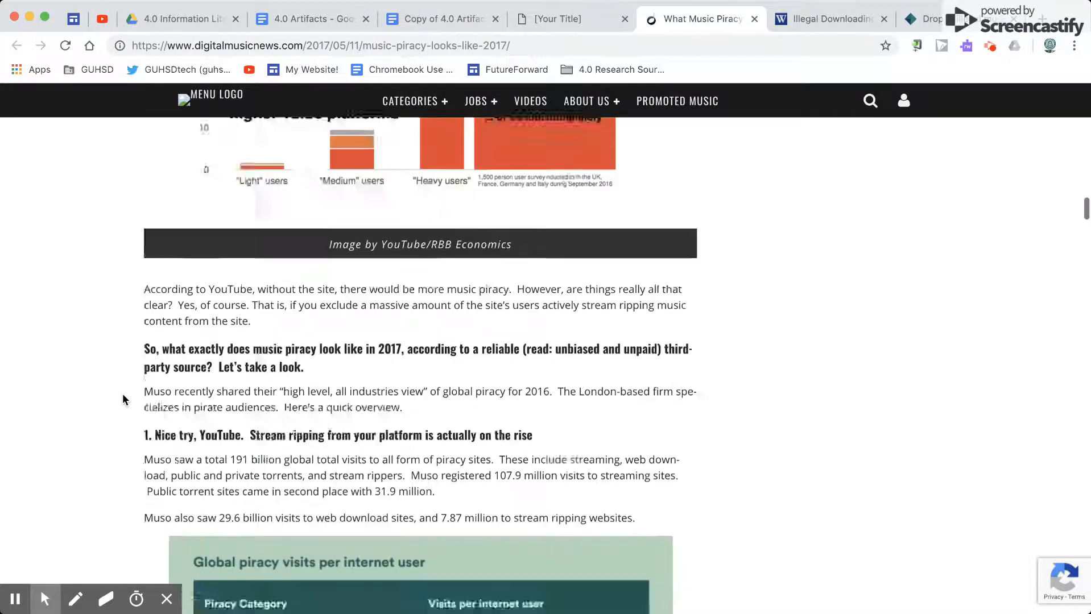
pyautogui.scroll(-7, 123, 399)
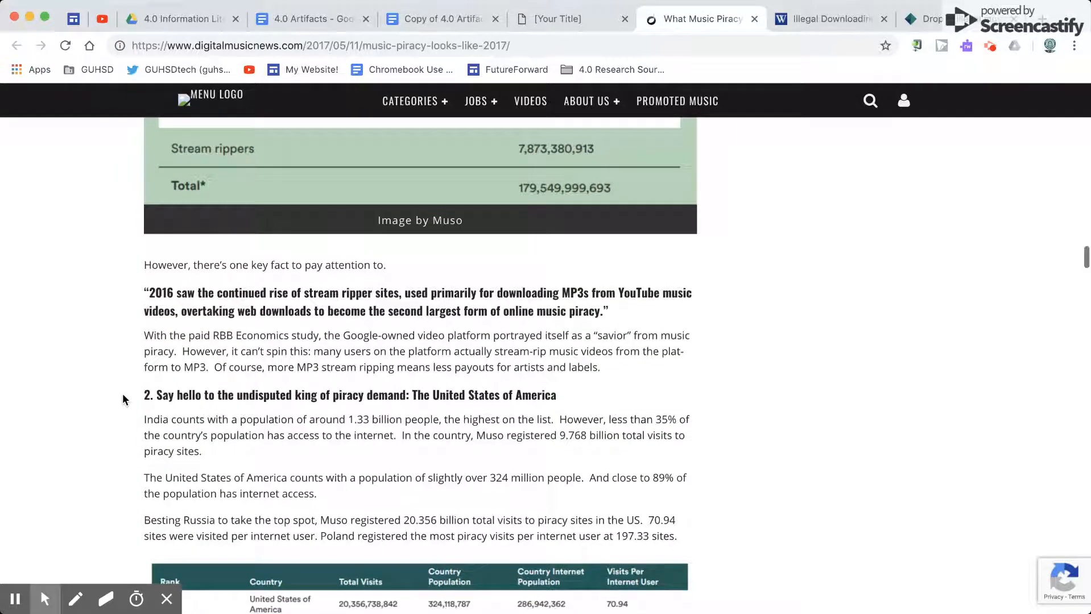
pyautogui.scroll(-20, 123, 400)
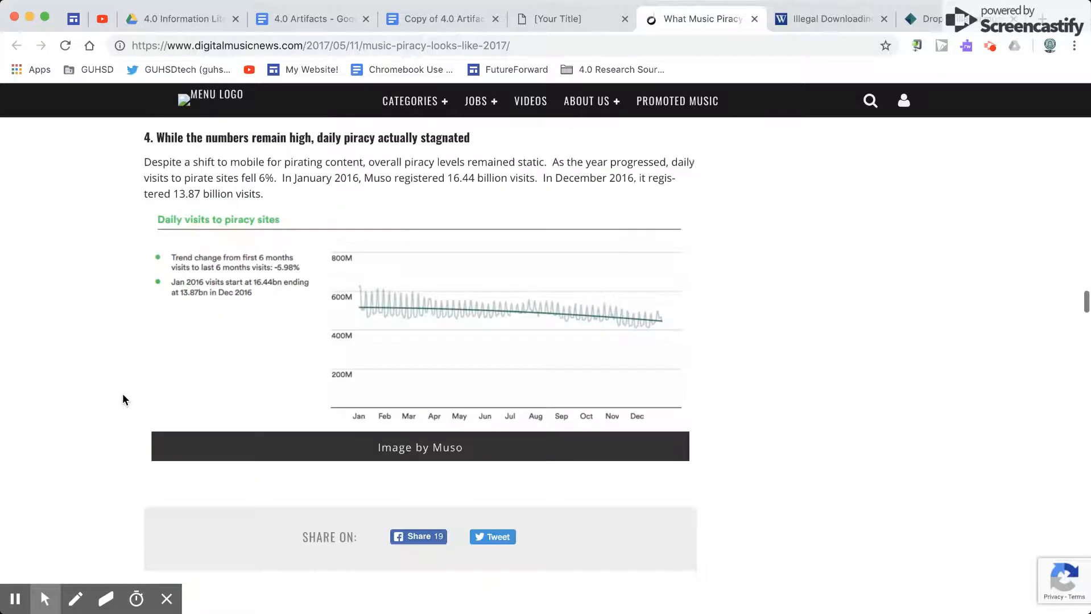
pyautogui.scroll(-2, 123, 400)
pyautogui.scroll(3, 123, 400)
pyautogui.scroll(-3, 122, 400)
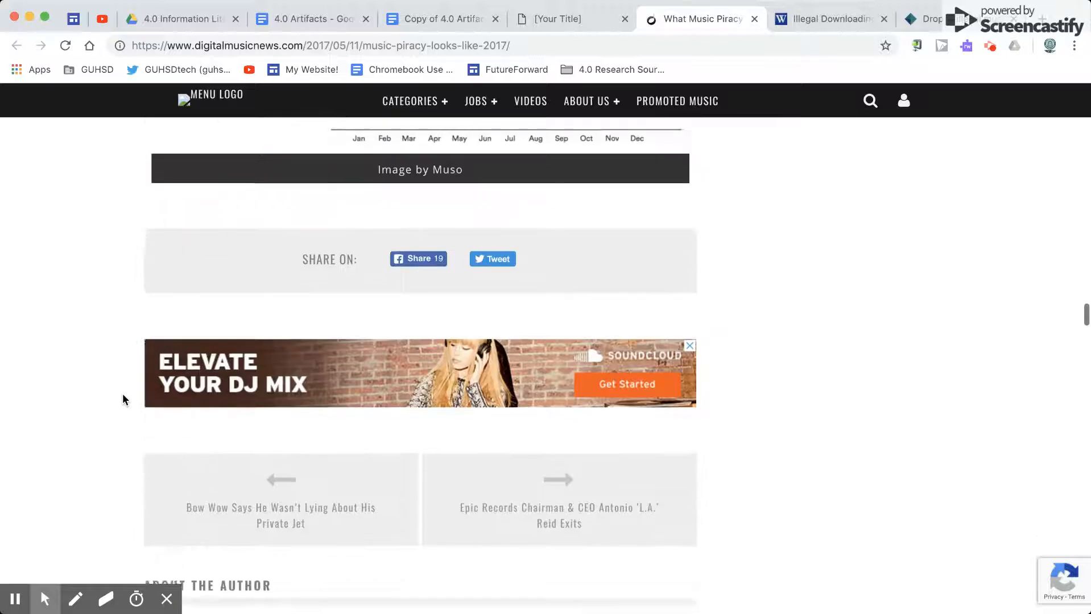
pyautogui.scroll(20, 121, 393)
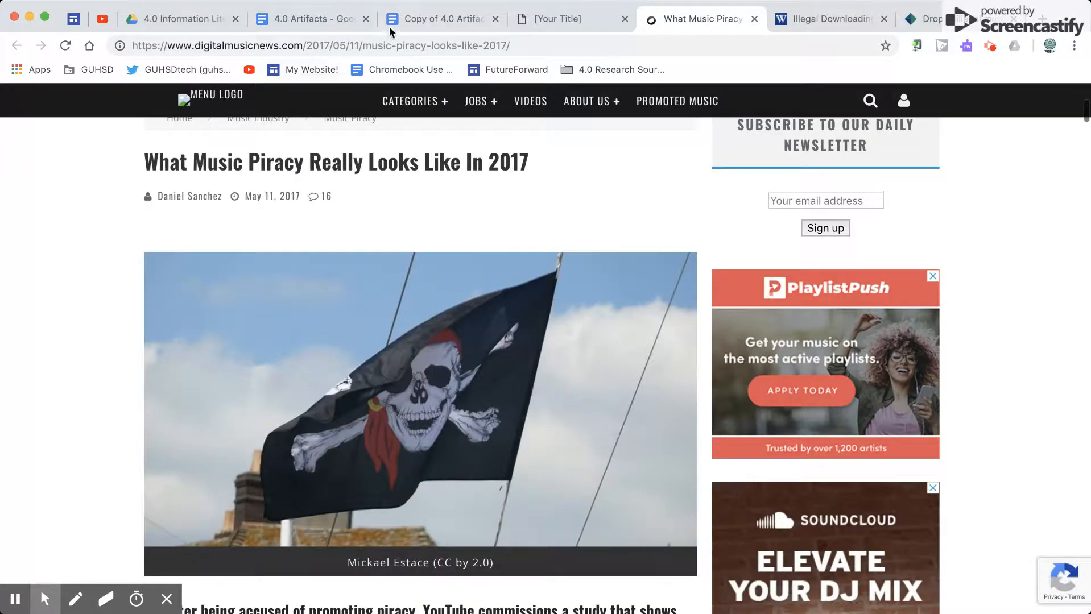
# Step: Return to the Copy of 4.0 Artifacts document and set the text color of the hidden Source 1 Publisher notes to black
pyautogui.click(424, 25)
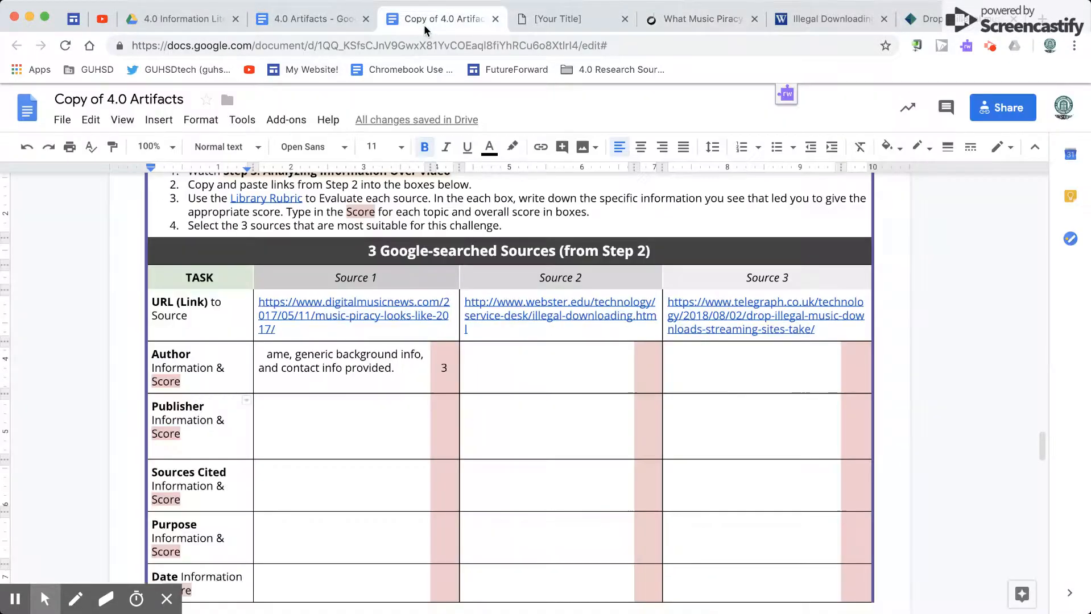
pyautogui.tripleClick(286, 410)
pyautogui.click(488, 147)
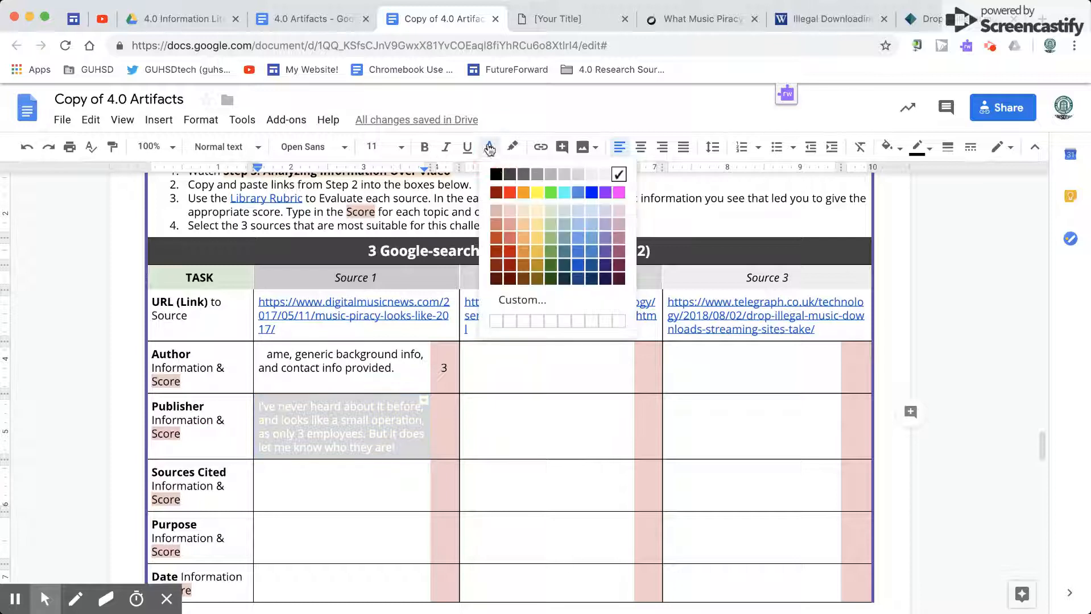
pyautogui.click(493, 170)
pyautogui.click(341, 410)
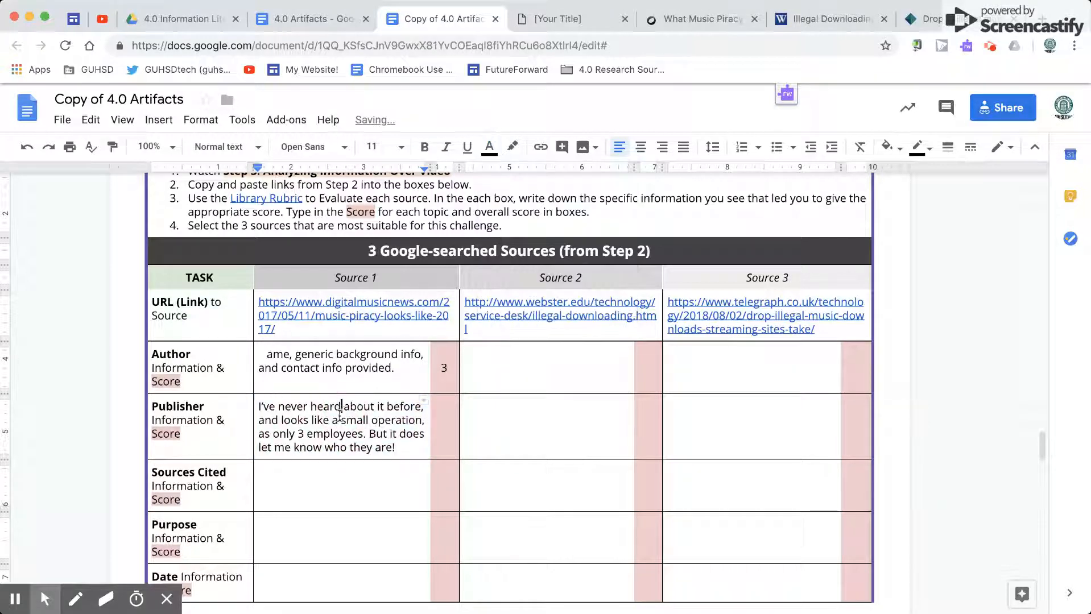
pyautogui.click(314, 435)
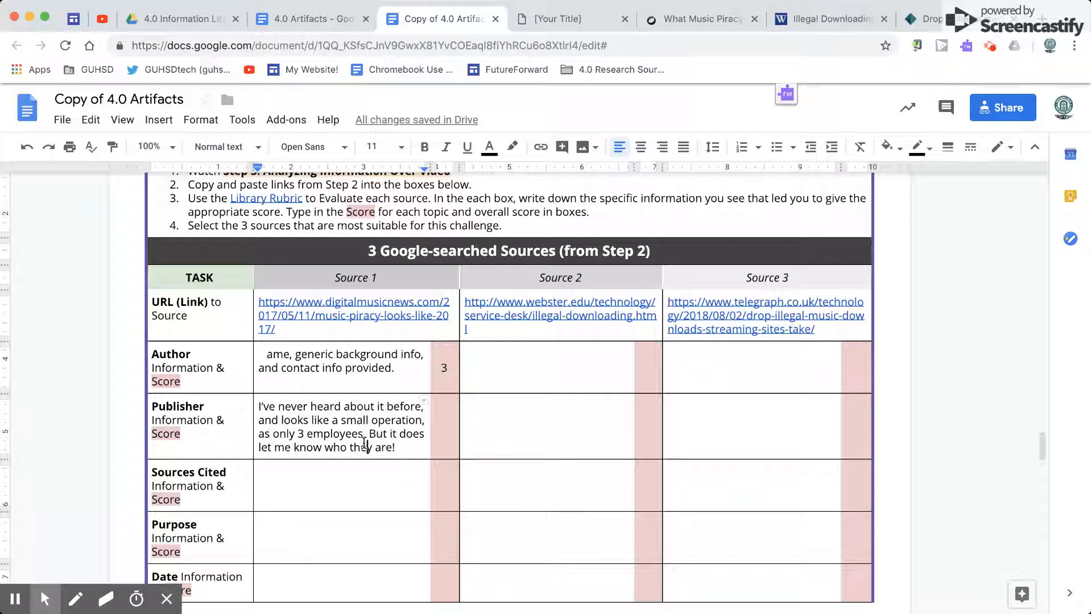
# Step: Rate Publisher as 1 in the Library Rubric, and set the hidden Source 1 Publisher score in Copy of 4.0 Artifacts to black text
pyautogui.click(548, 16)
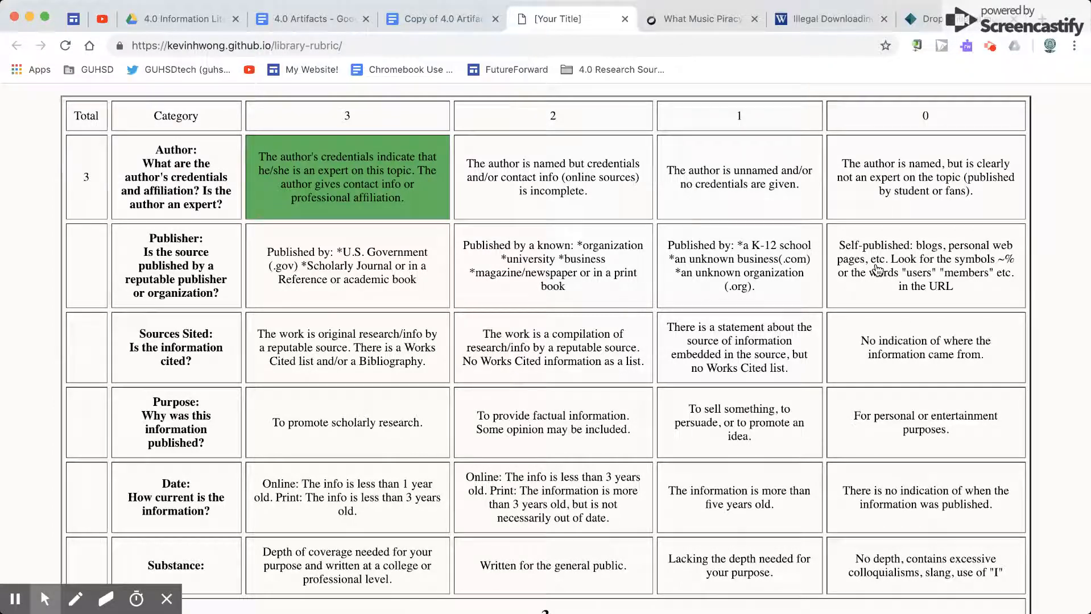
pyautogui.click(749, 271)
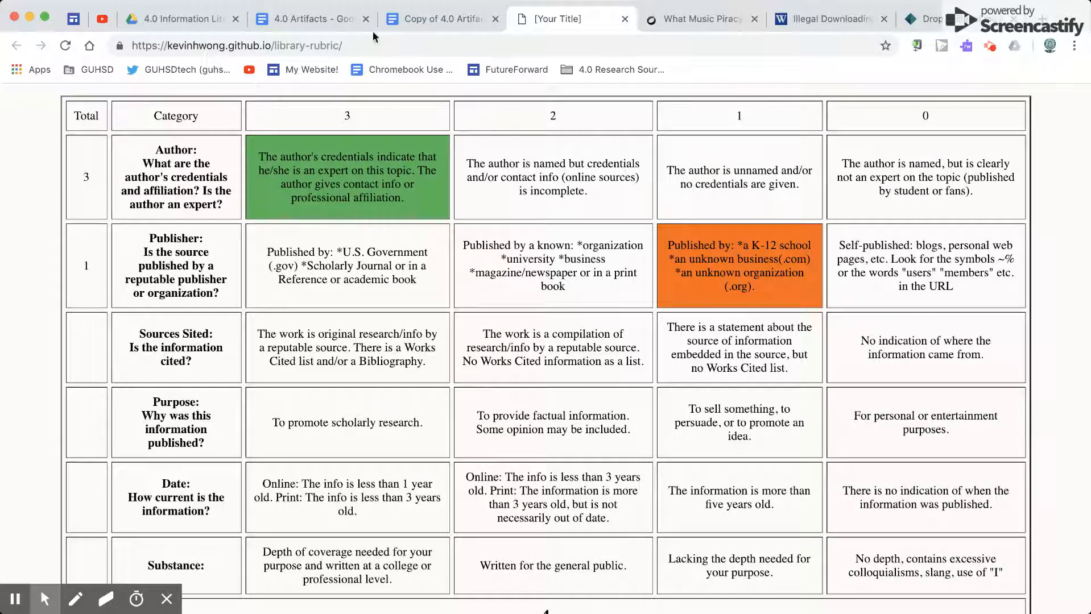
pyautogui.click(426, 19)
pyautogui.click(441, 429)
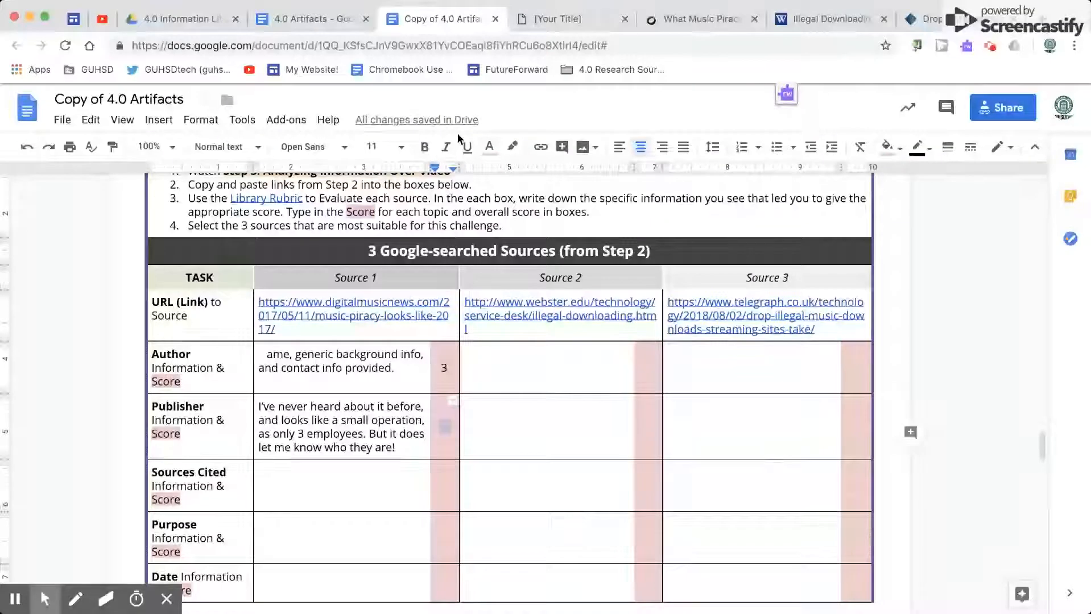
pyautogui.click(484, 149)
pyautogui.click(497, 181)
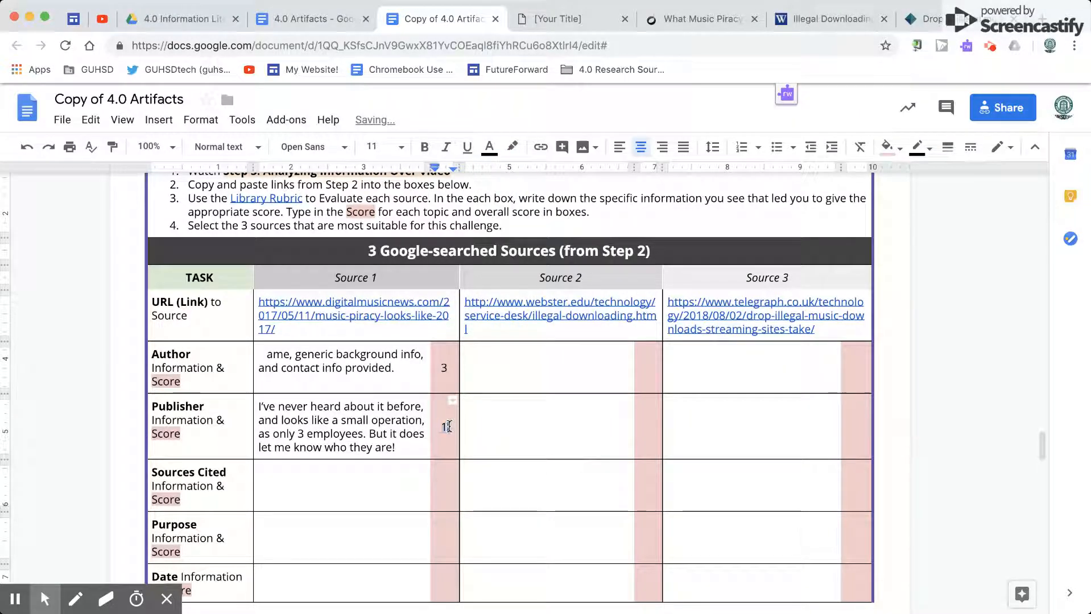
pyautogui.click(398, 424)
# Step: Review the remaining rows of the Google-searched sources table and examine the Sources Cited criteria in the Library Rubric
pyautogui.scroll(-5, 380, 418)
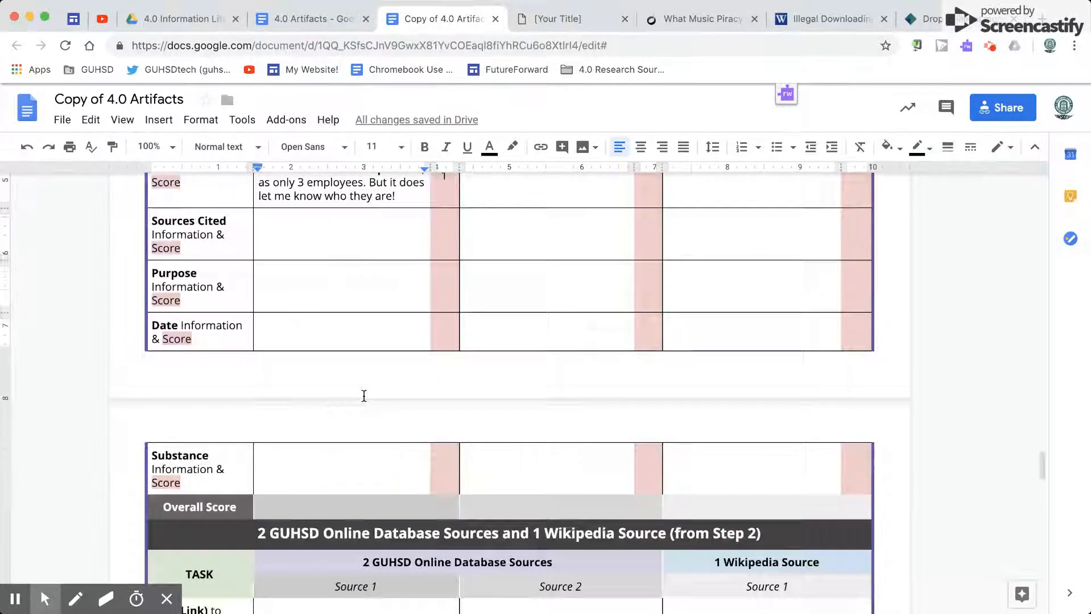
pyautogui.scroll(2, 294, 309)
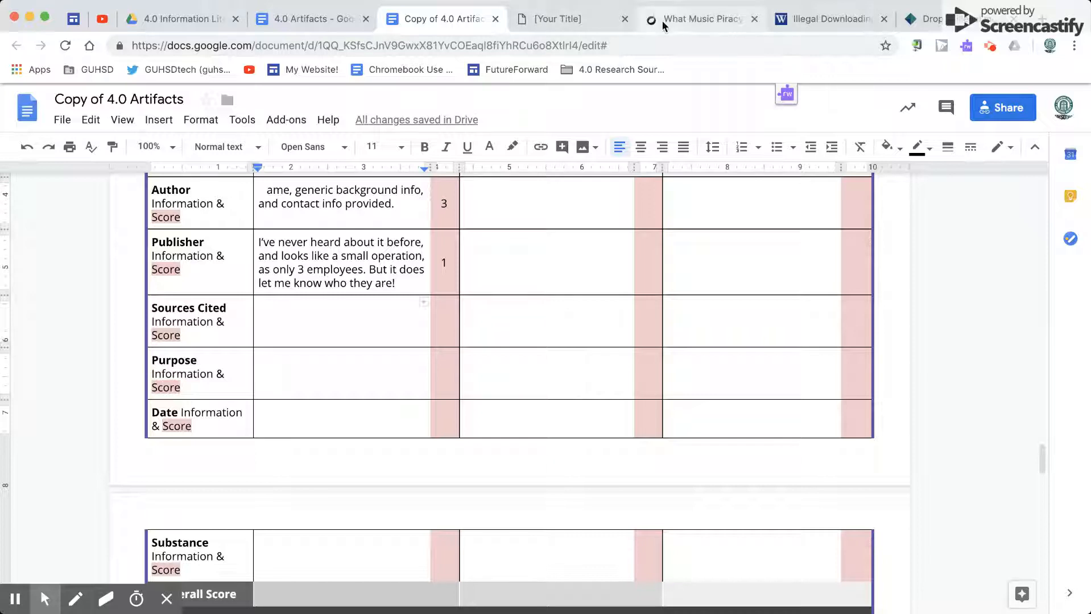
pyautogui.click(564, 20)
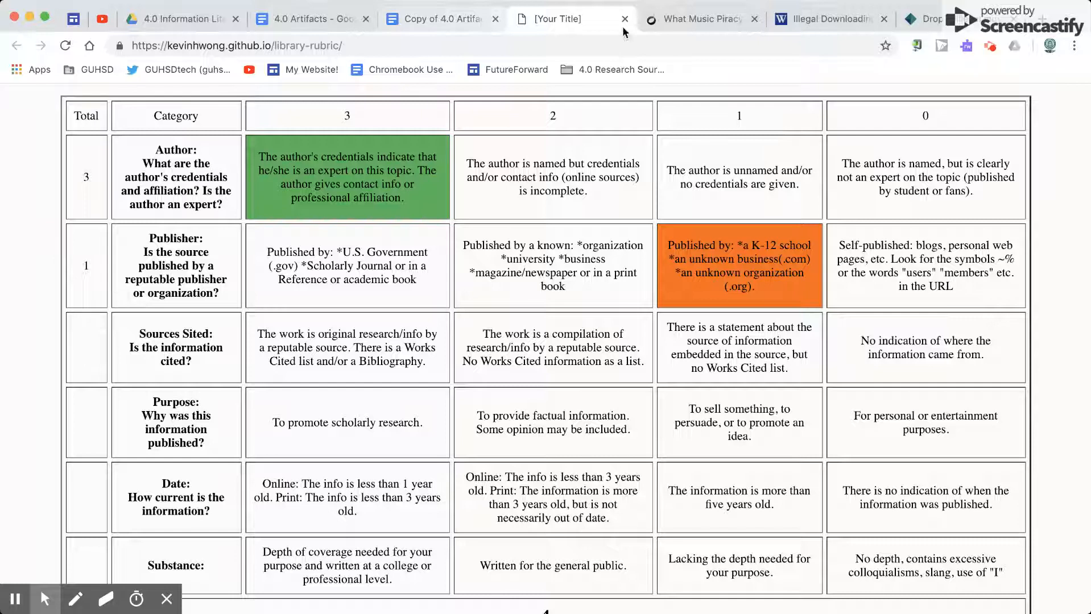
# Step: Switch to the Digital Music News article and look through it down to the author section for cited sources
pyautogui.click(664, 20)
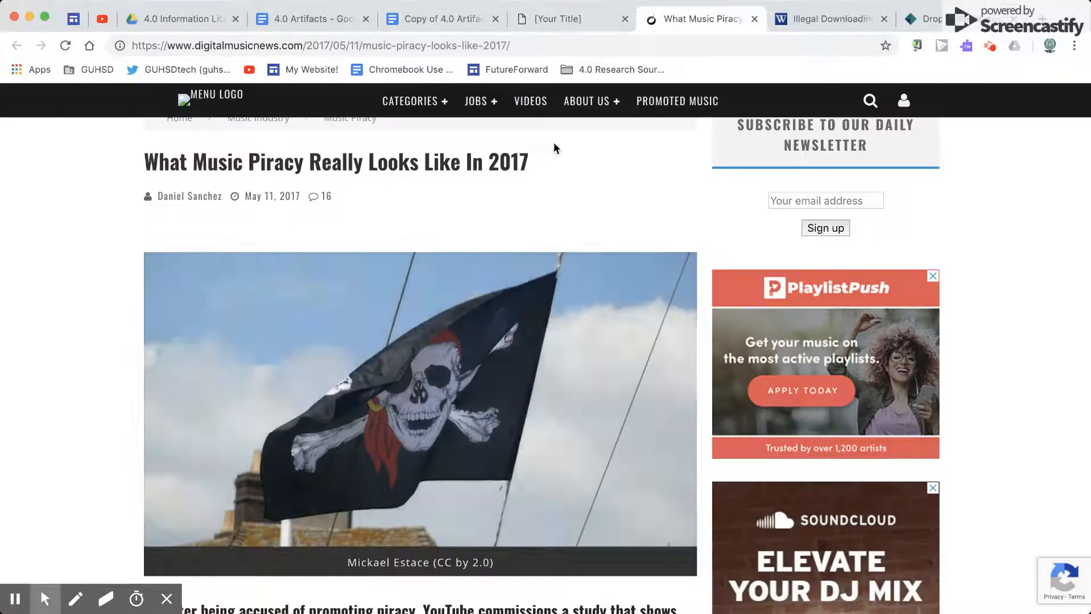
pyautogui.scroll(-7, 114, 296)
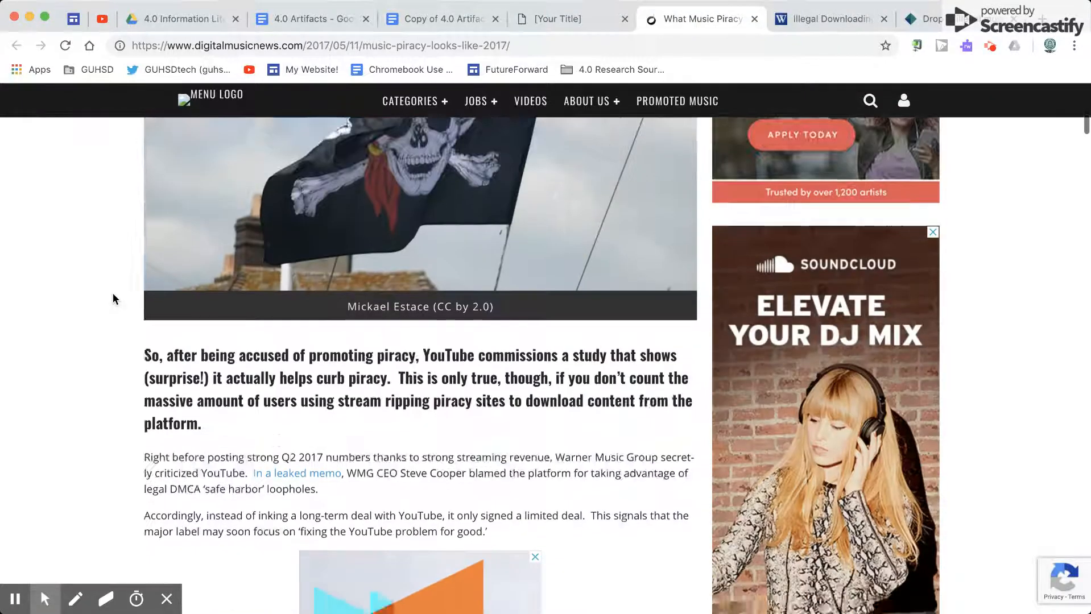
pyautogui.scroll(-1, 113, 296)
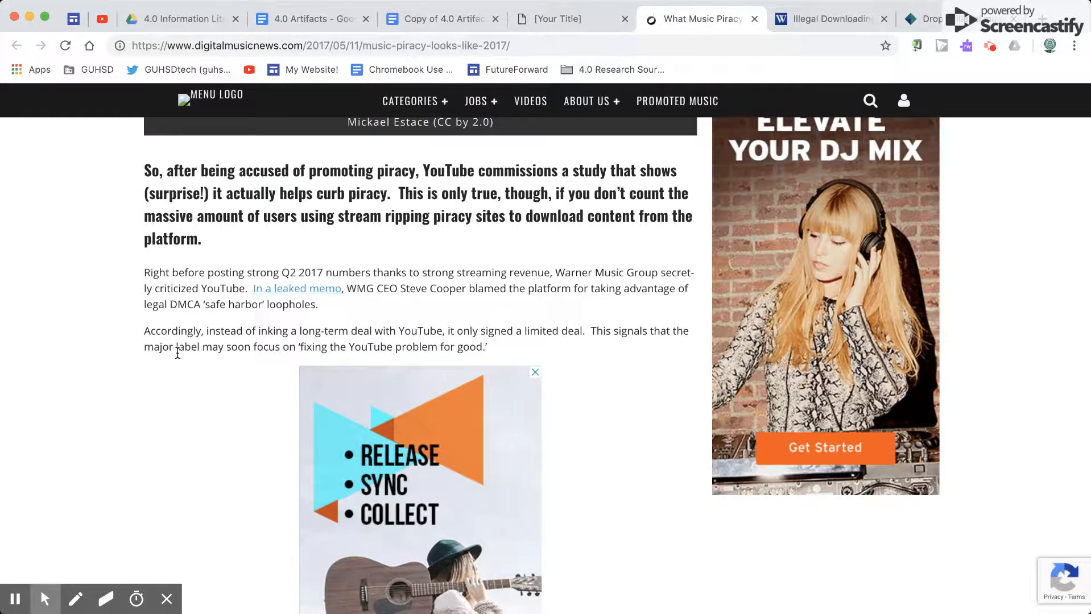
pyautogui.scroll(-9, 175, 353)
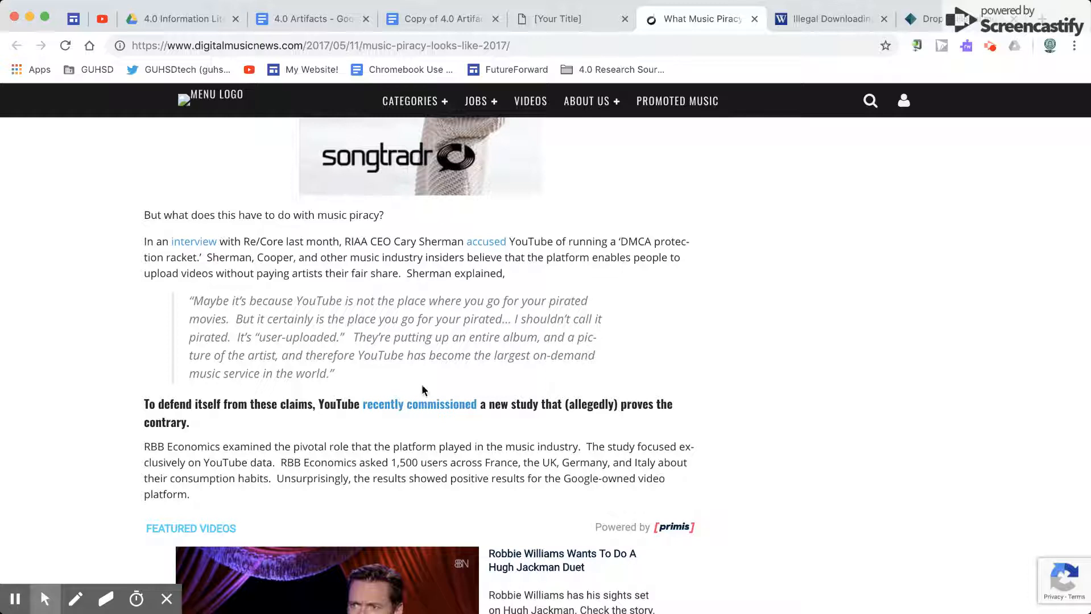
pyautogui.scroll(-6, 166, 381)
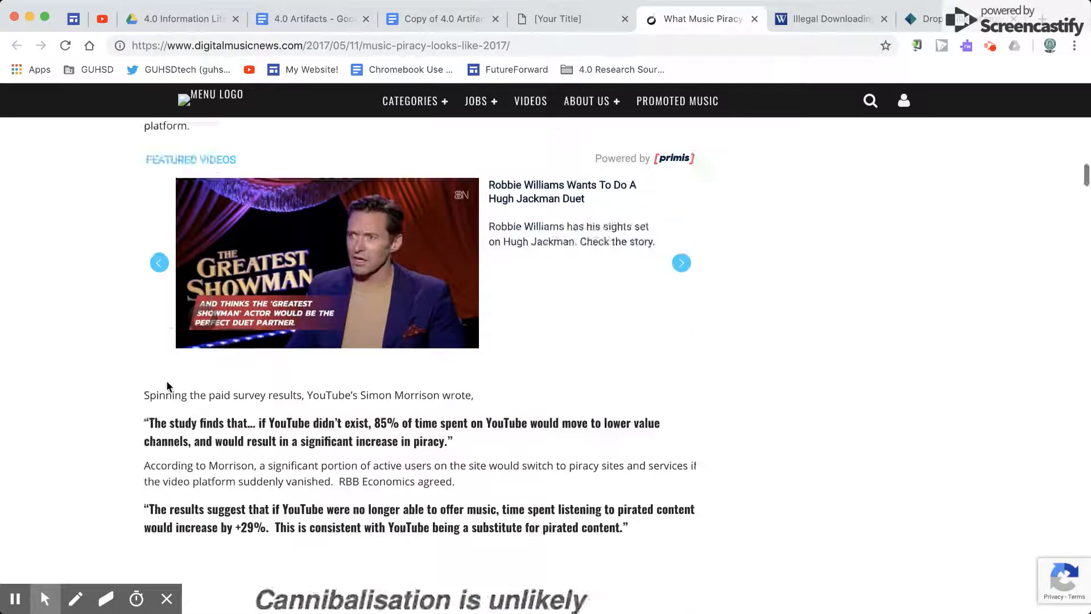
pyautogui.scroll(-2, 166, 386)
pyautogui.scroll(-5, 142, 333)
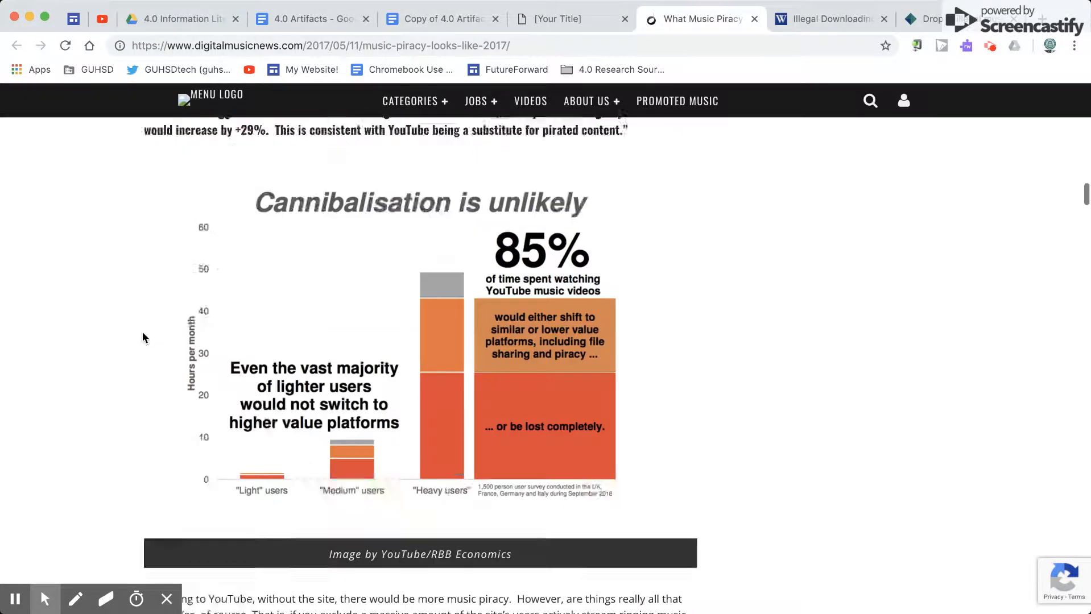
pyautogui.scroll(-5, 142, 337)
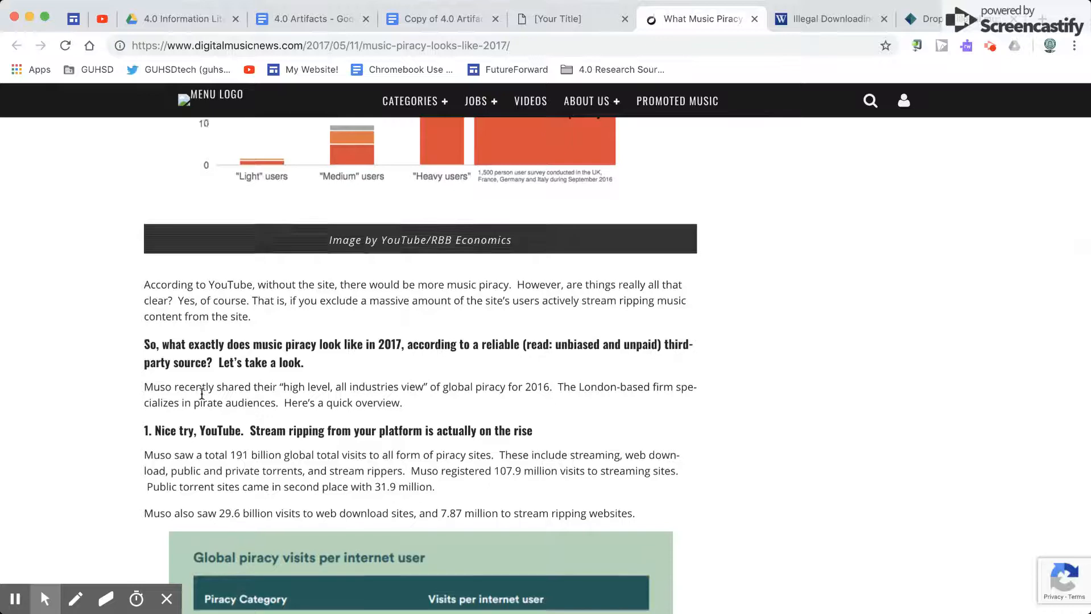
pyautogui.scroll(-12, 202, 394)
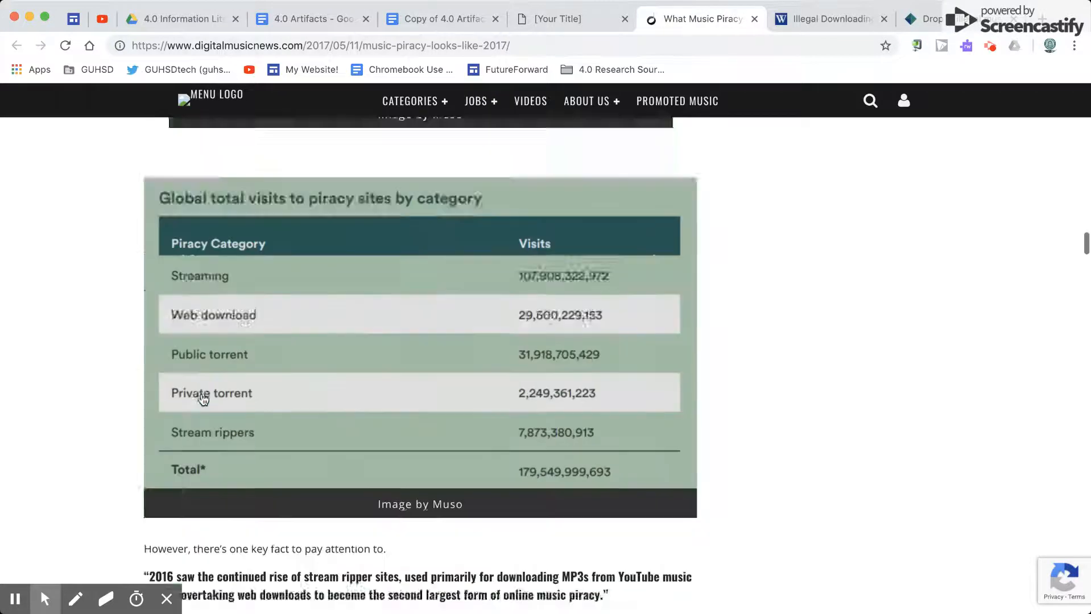
pyautogui.scroll(-18, 203, 398)
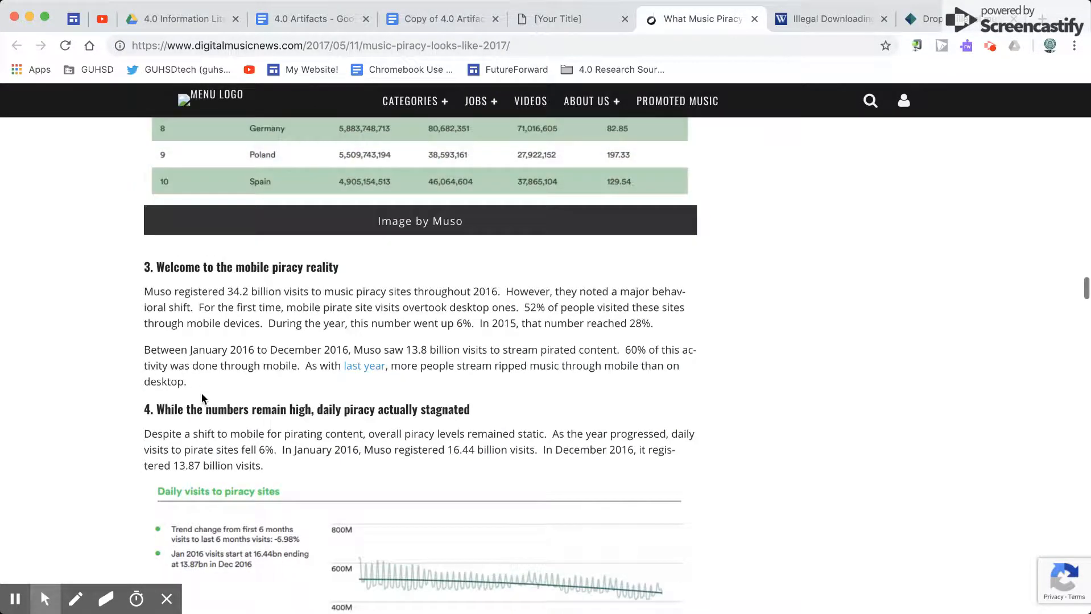
pyautogui.scroll(-10, 203, 398)
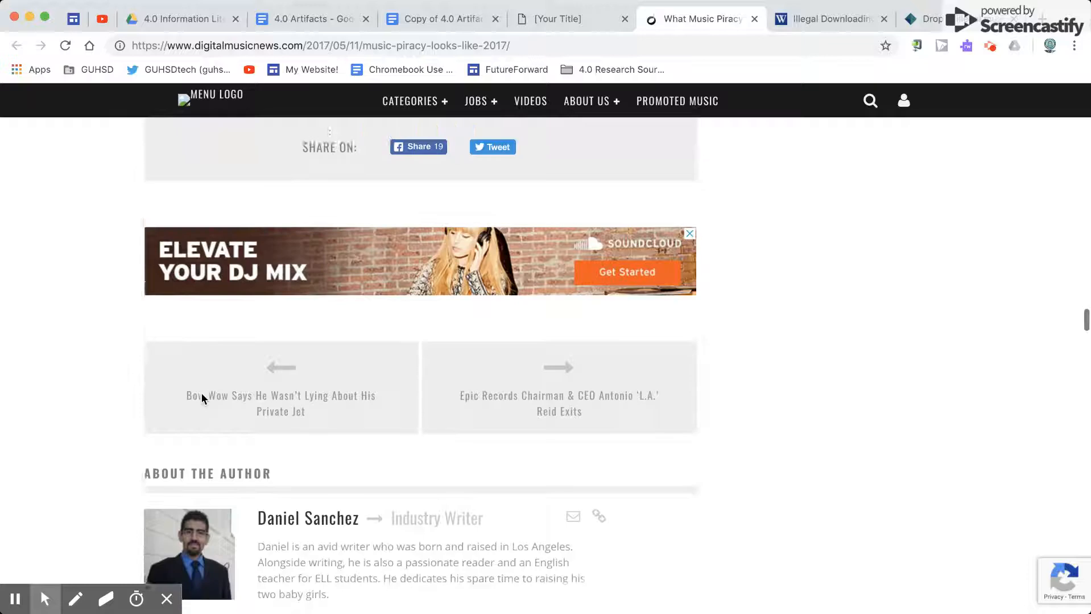
# Step: Recheck the Sources Cited criteria in the Library Rubric and look back up the Digital Music News article for sources embedded in its text
pyautogui.click(538, 18)
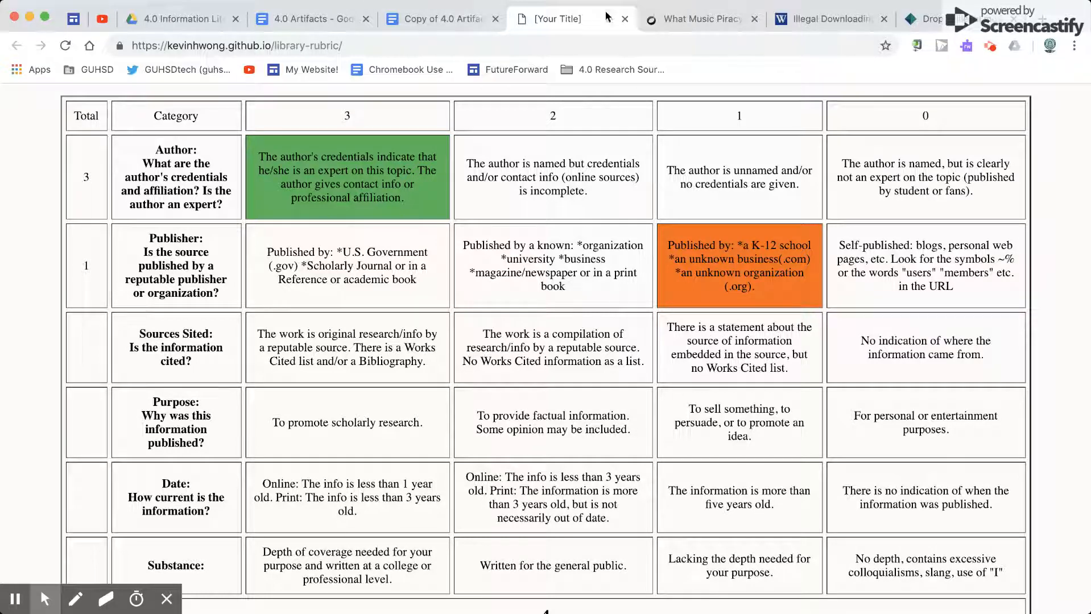
pyautogui.click(700, 19)
pyautogui.scroll(10, 266, 402)
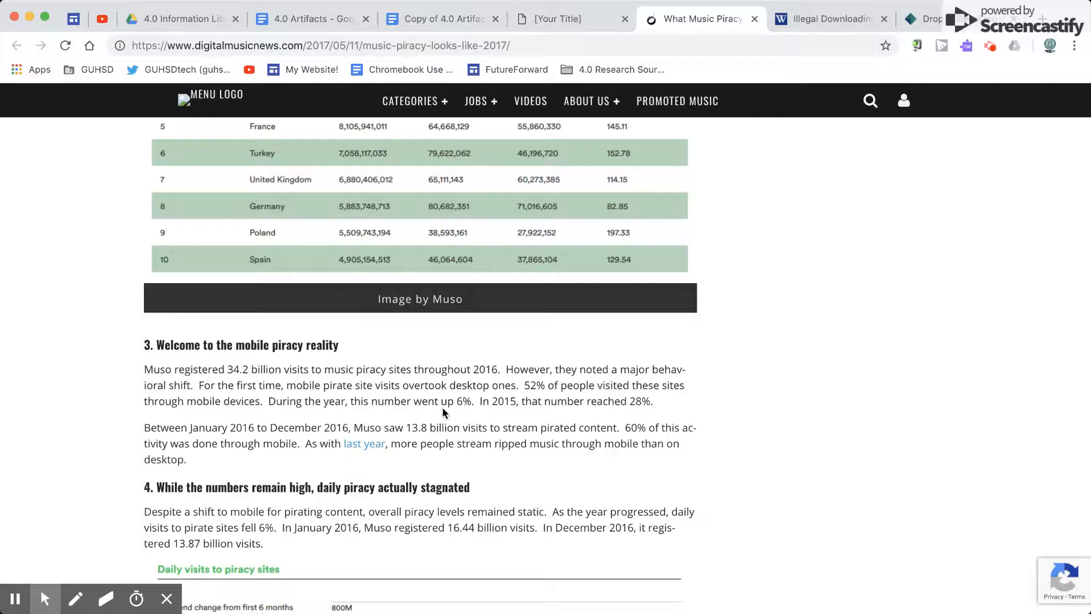
pyautogui.scroll(8, 362, 380)
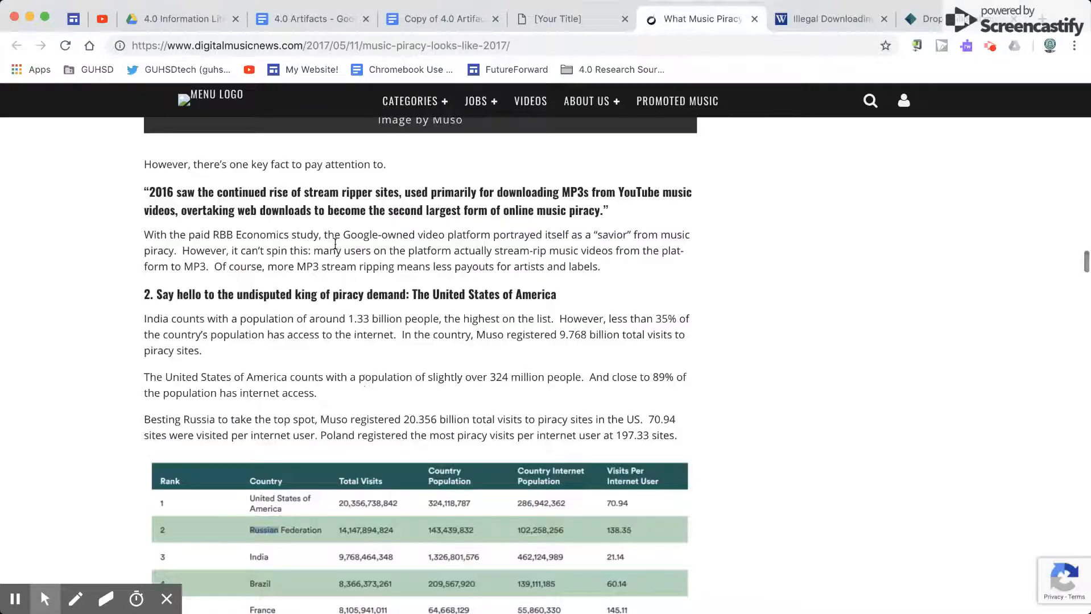
pyautogui.scroll(18, 335, 244)
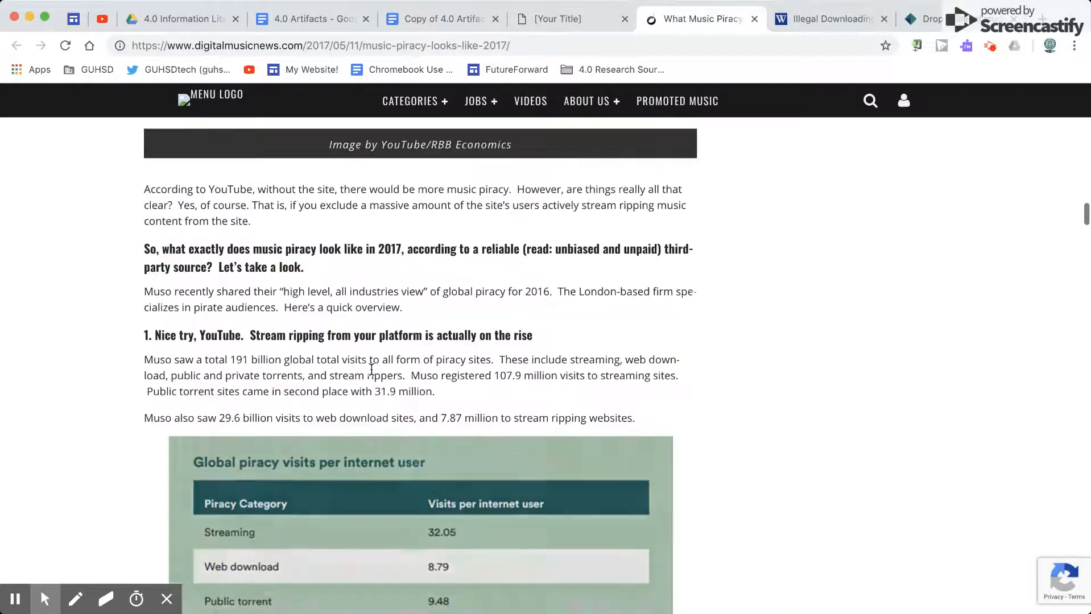
pyautogui.scroll(12, 410, 298)
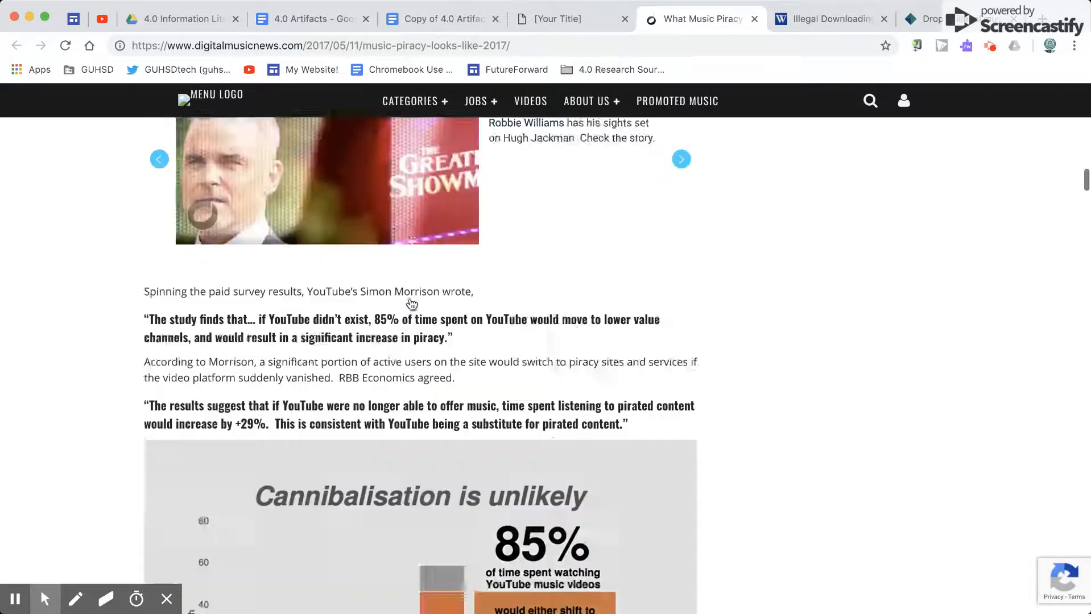
pyautogui.scroll(8, 411, 304)
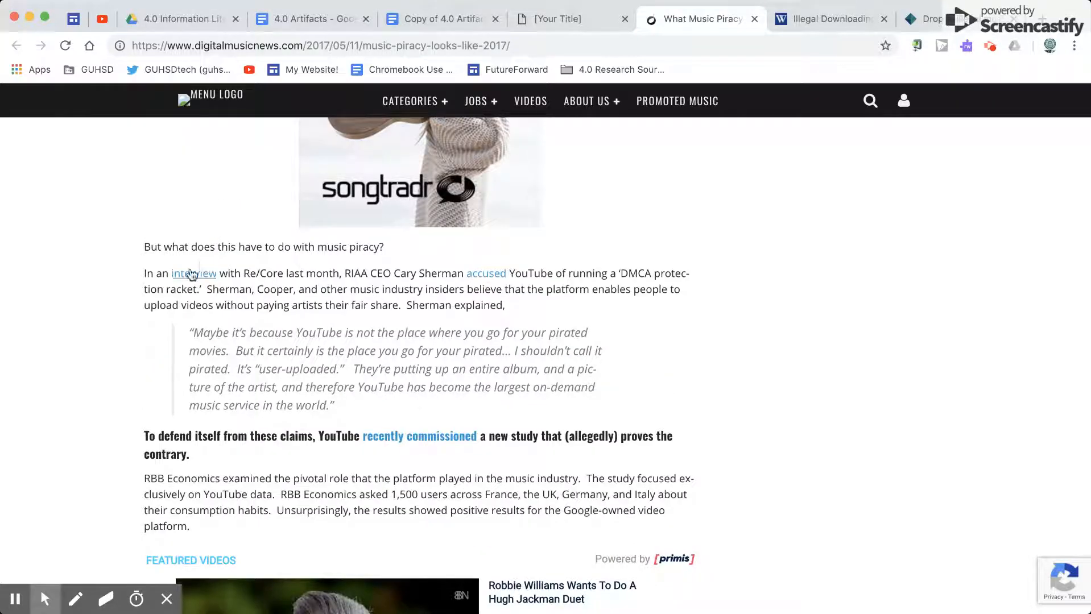
# Step: Rate Sources Cited as 1 in the Library Rubric, and set the hidden Source 1 Sources Cited notes in Copy of 4.0 Artifacts to black text
pyautogui.click(585, 17)
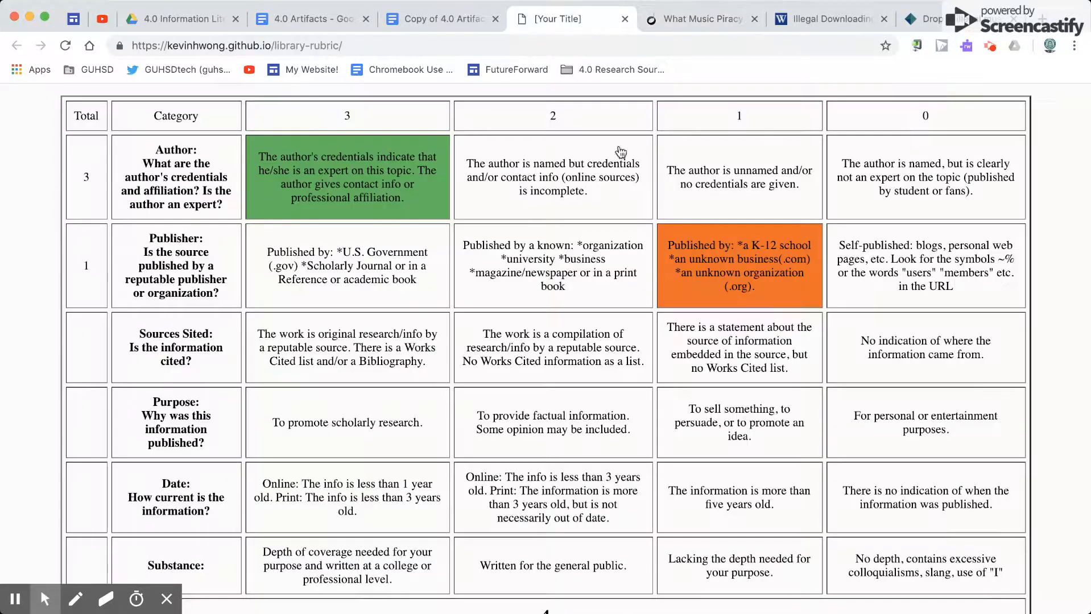
pyautogui.click(717, 333)
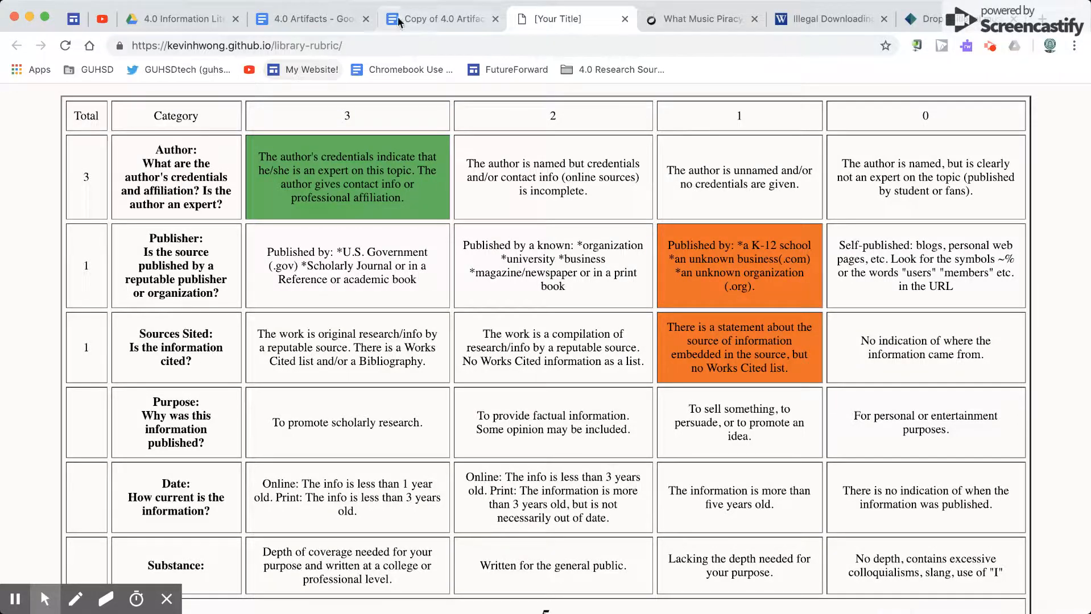
pyautogui.click(428, 18)
pyautogui.click(444, 320)
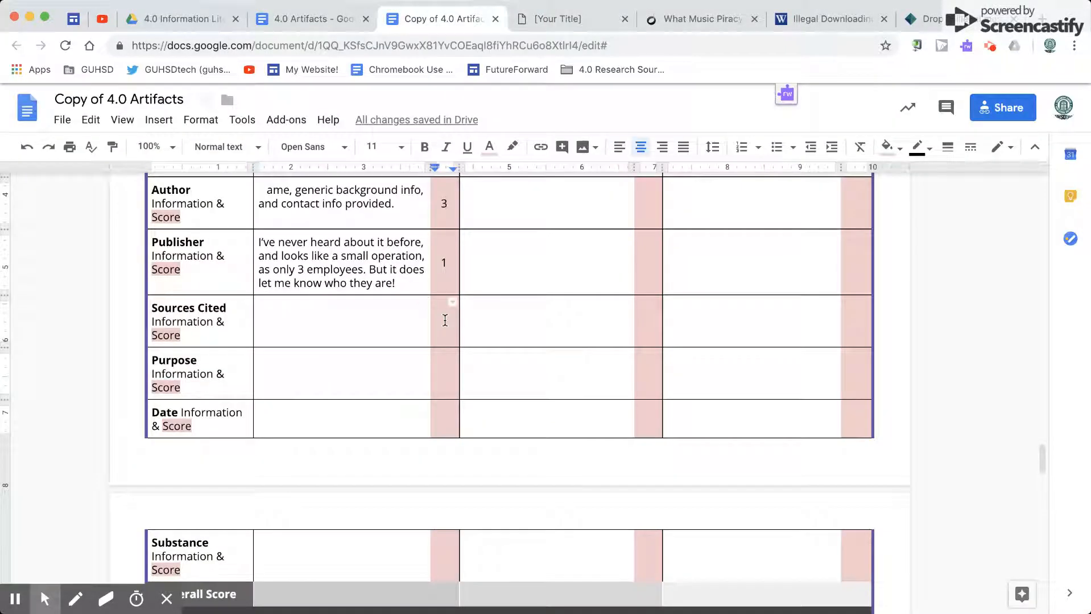
pyautogui.click(380, 316)
pyautogui.write('Several sources were written into the article, but no works cited list')
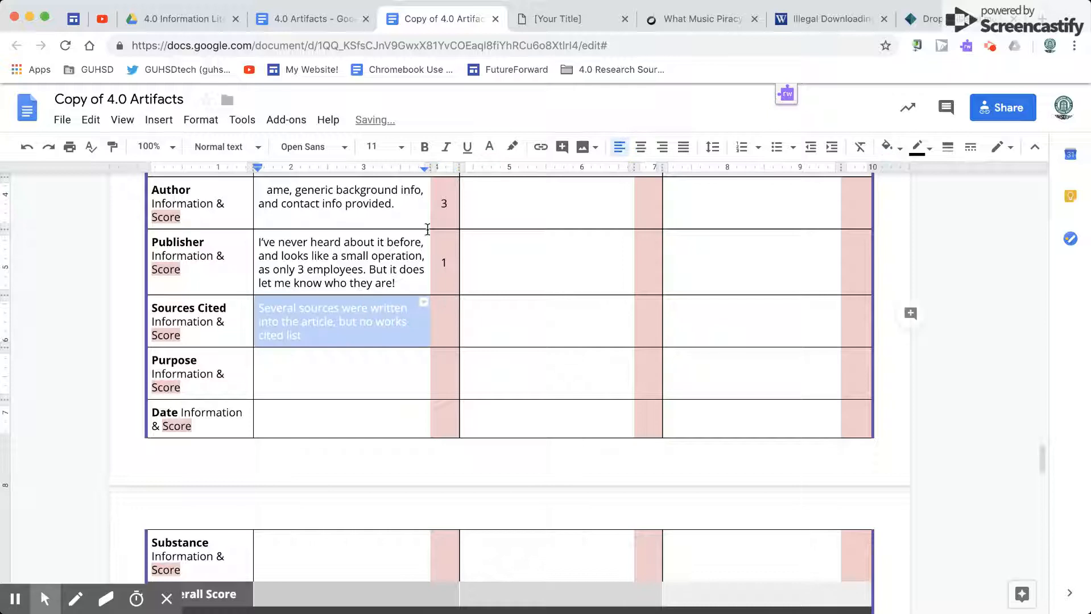
pyautogui.click(494, 149)
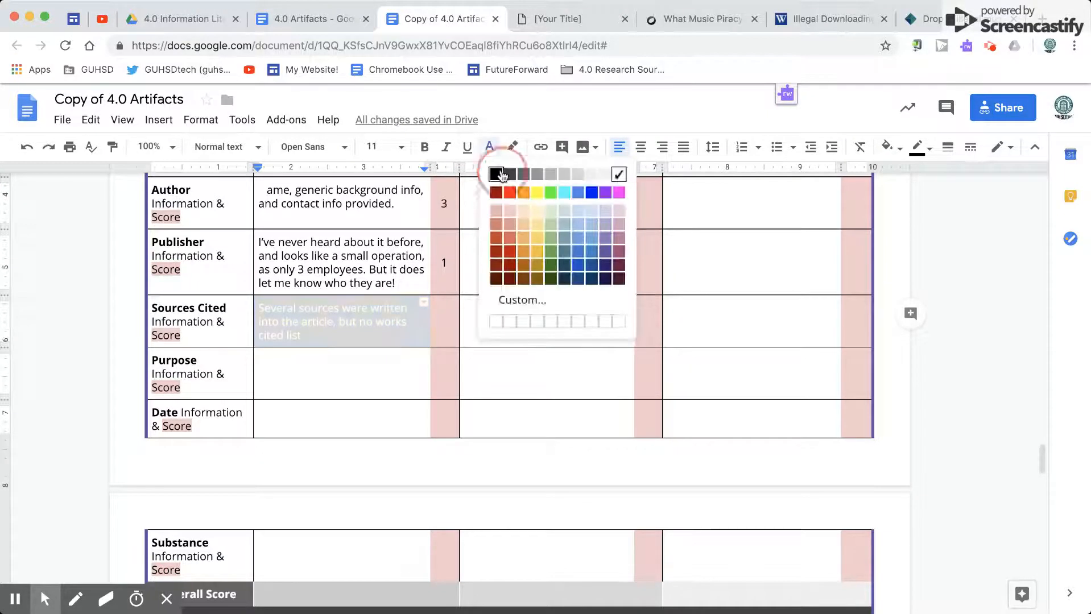
pyautogui.click(495, 175)
# Step: Set the text color of the hidden Source 1 Sources Cited score to black
pyautogui.click(447, 320)
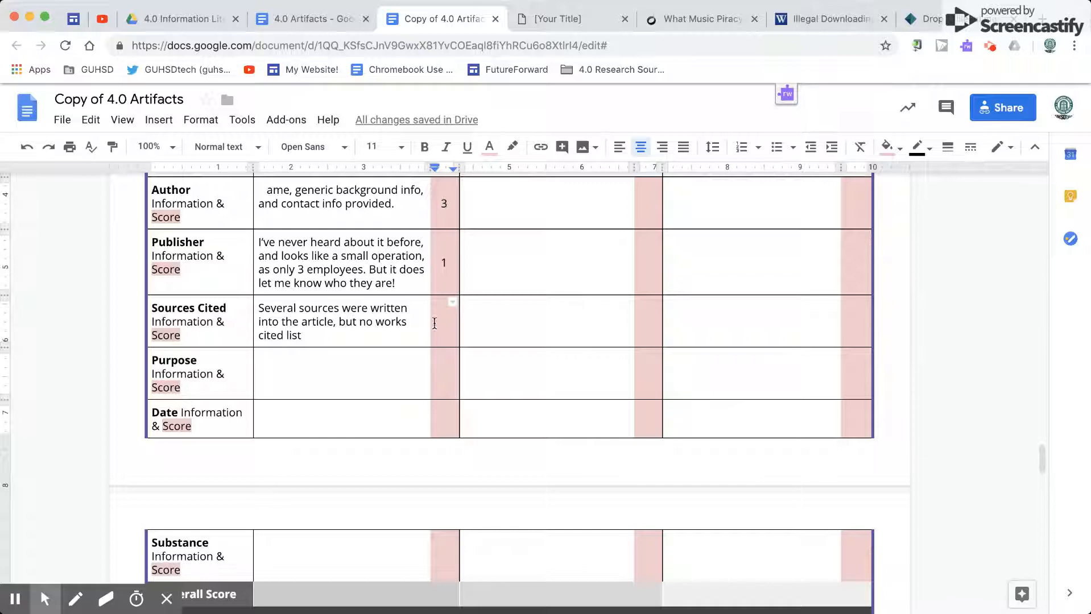
pyautogui.click(489, 147)
pyautogui.click(495, 173)
pyautogui.click(454, 318)
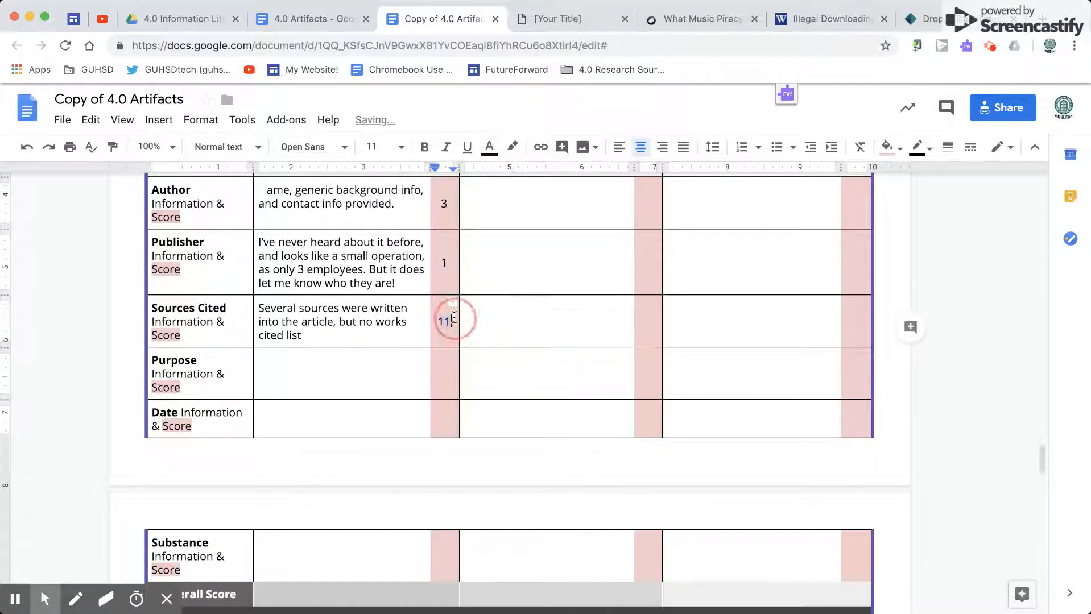
pyautogui.click(327, 373)
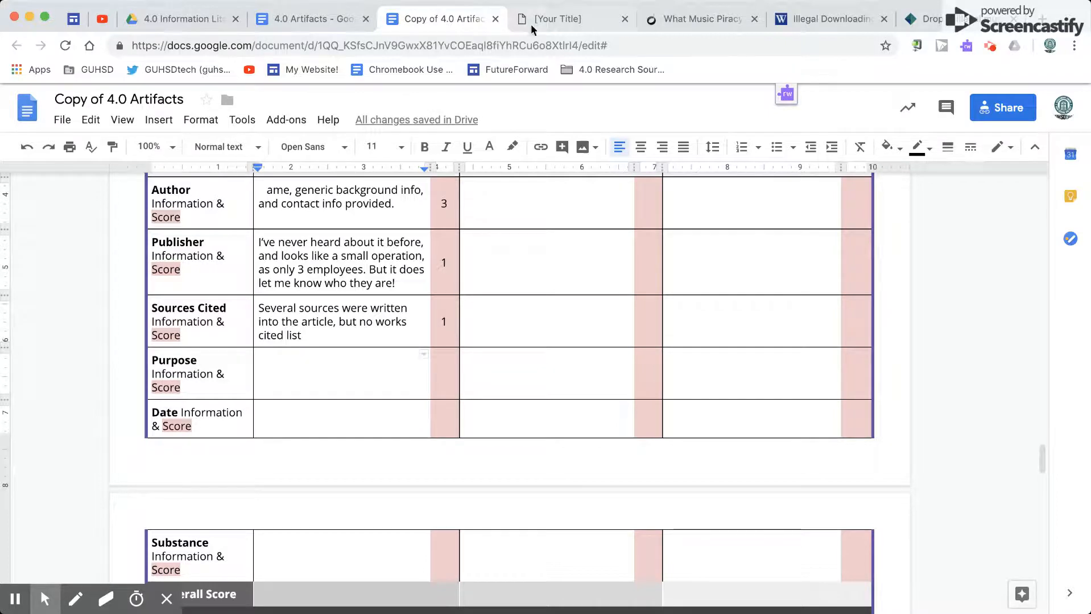
# Step: Switch to the Library Rubric and rate Purpose as 2, for providing factual information with some opinion
pyautogui.click(553, 20)
pyautogui.scroll(-1, 290, 384)
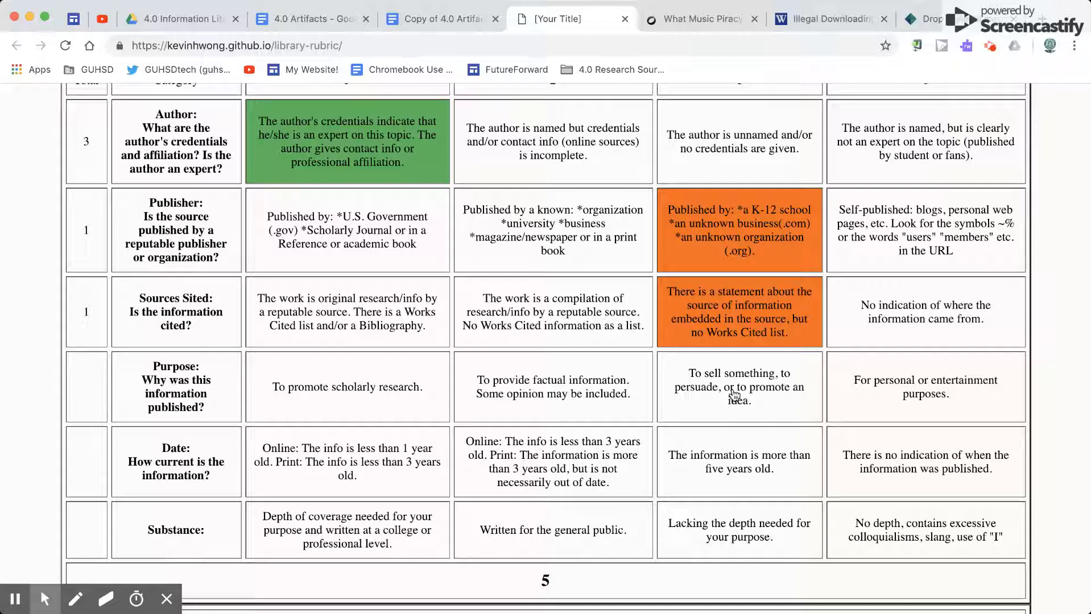
pyautogui.click(597, 398)
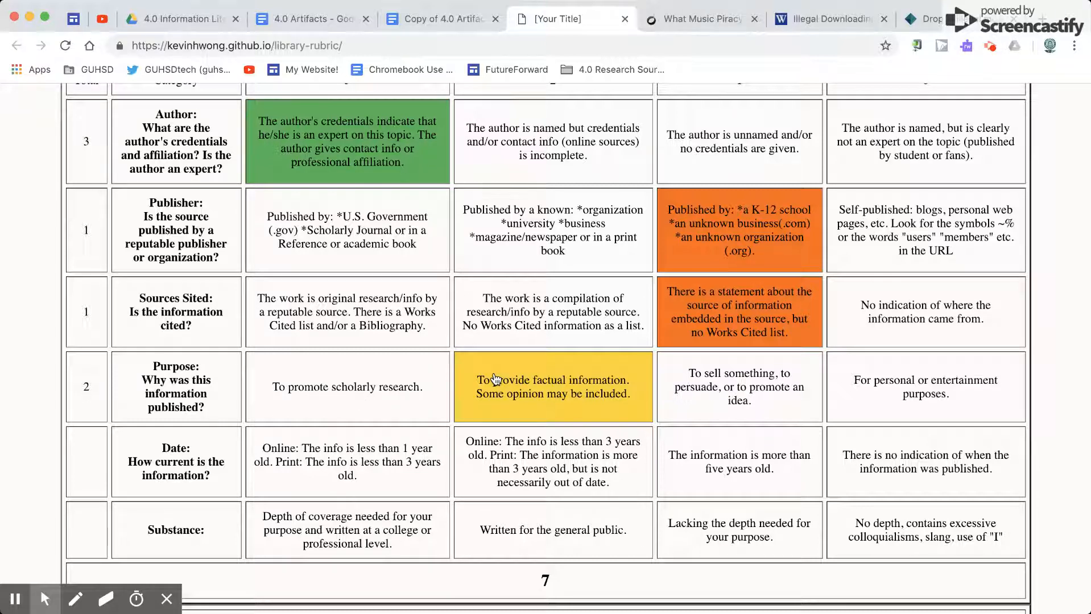
# Step: Switch to Copy of 4.0 Artifacts and set the hidden Source 1 Purpose score to black text
pyautogui.click(452, 23)
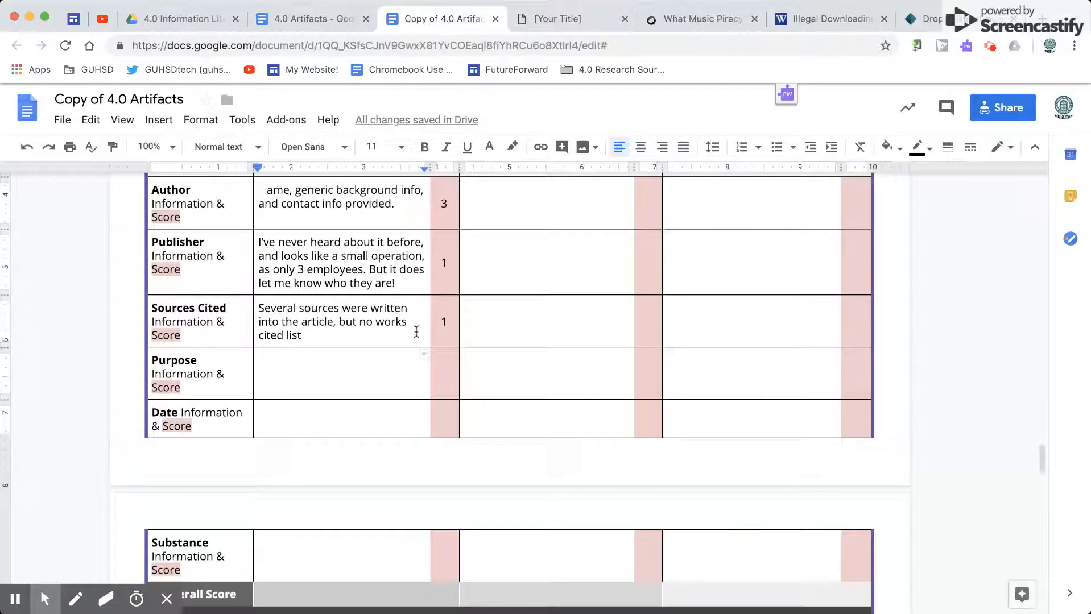
pyautogui.click(443, 373)
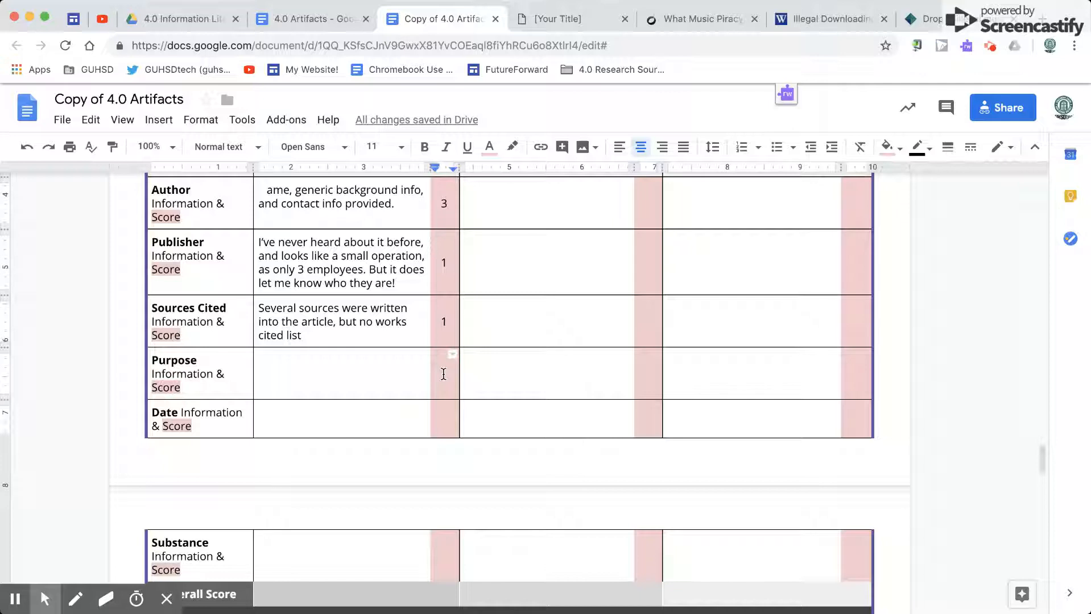
pyautogui.write('2')
pyautogui.doubleClick(443, 374)
pyautogui.click(489, 147)
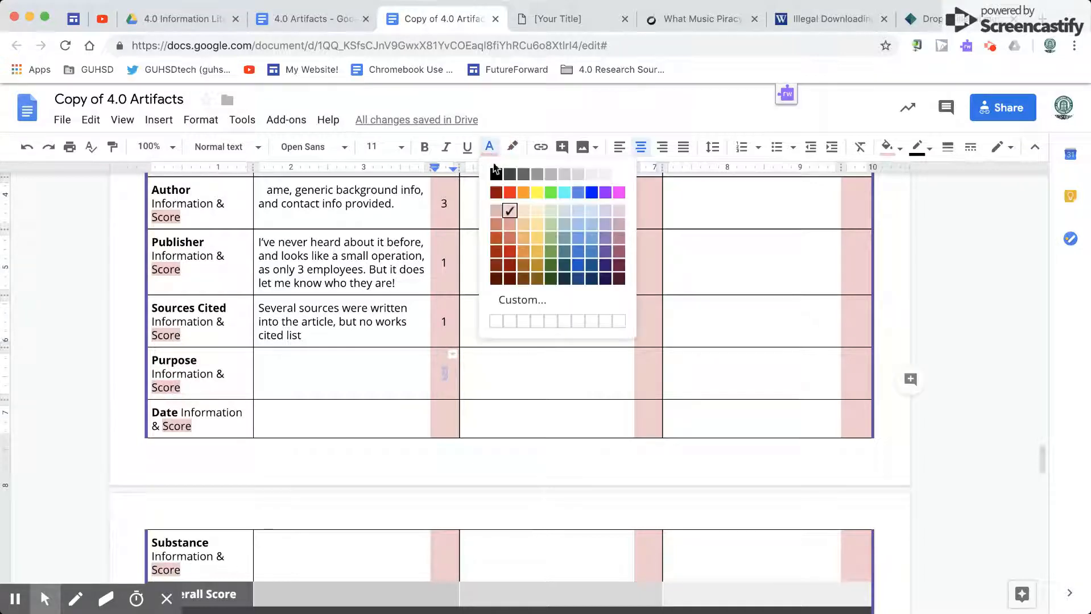
pyautogui.click(492, 177)
# Step: Set the hidden Source 1 Purpose notes to black text and add "NOT FROM A UNIVERSITY." after the existing sentence
pyautogui.tripleClick(362, 366)
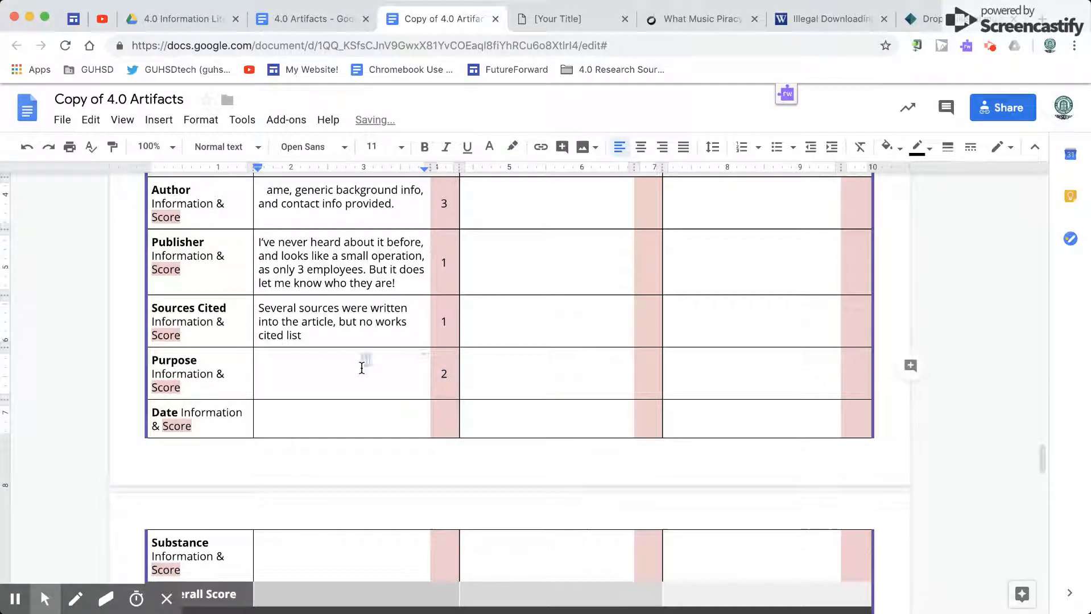
pyautogui.click(489, 147)
pyautogui.click(495, 174)
pyautogui.click(393, 361)
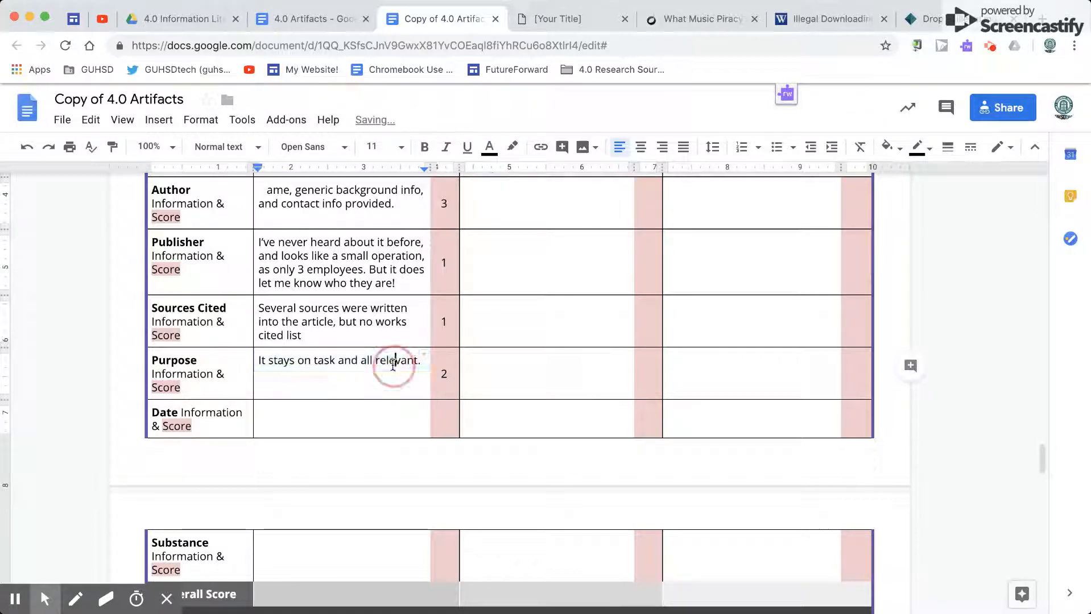
pyautogui.click(421, 362)
pyautogui.write('.')
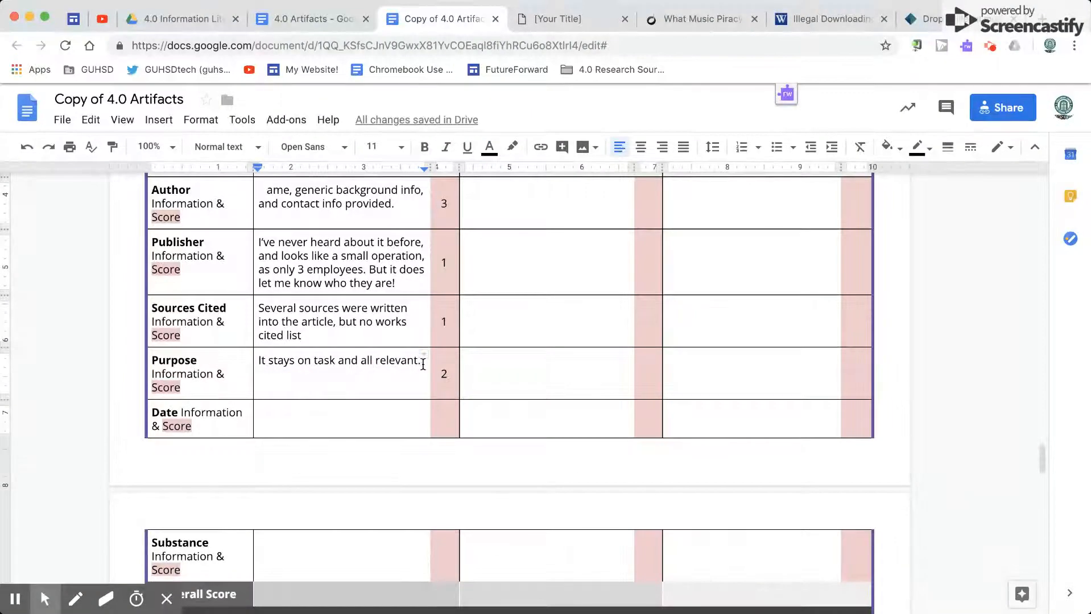
pyautogui.write(' NOT FROM A UNIVERSITY.')
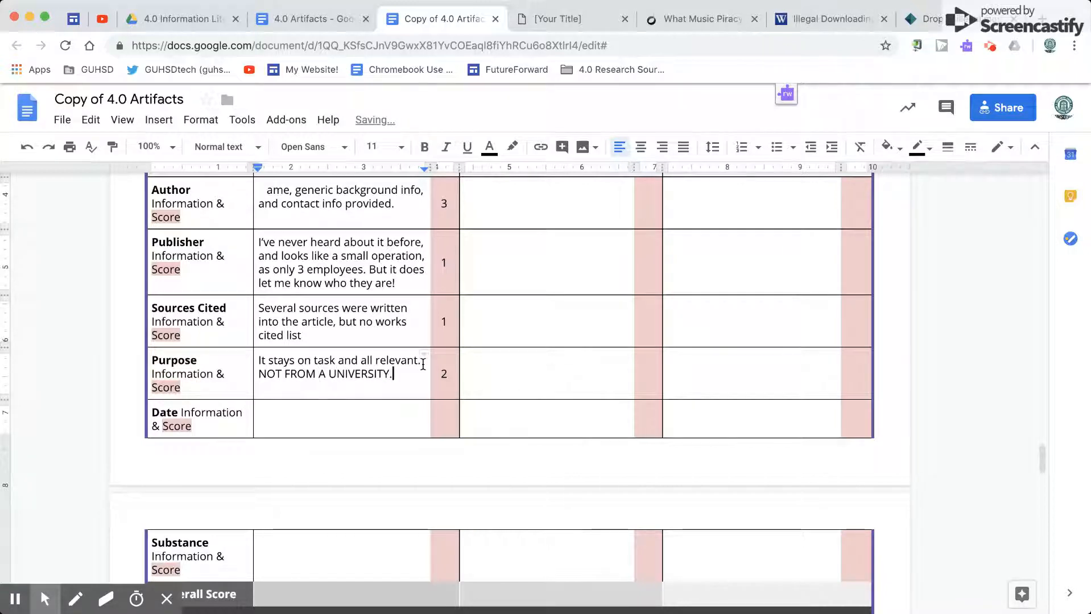
# Step: Compare the Library Rubric's Date criteria with the Digital Music News article's publication date, and rate Date as 2 in the rubric
pyautogui.tripleClick(334, 415)
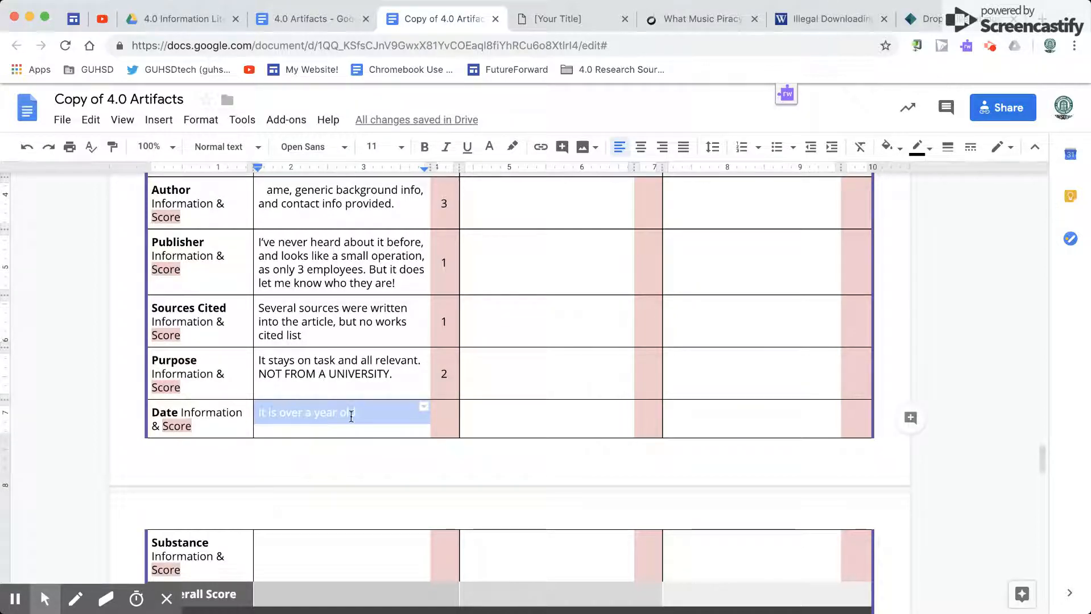
pyautogui.click(549, 16)
pyautogui.scroll(-1, 371, 372)
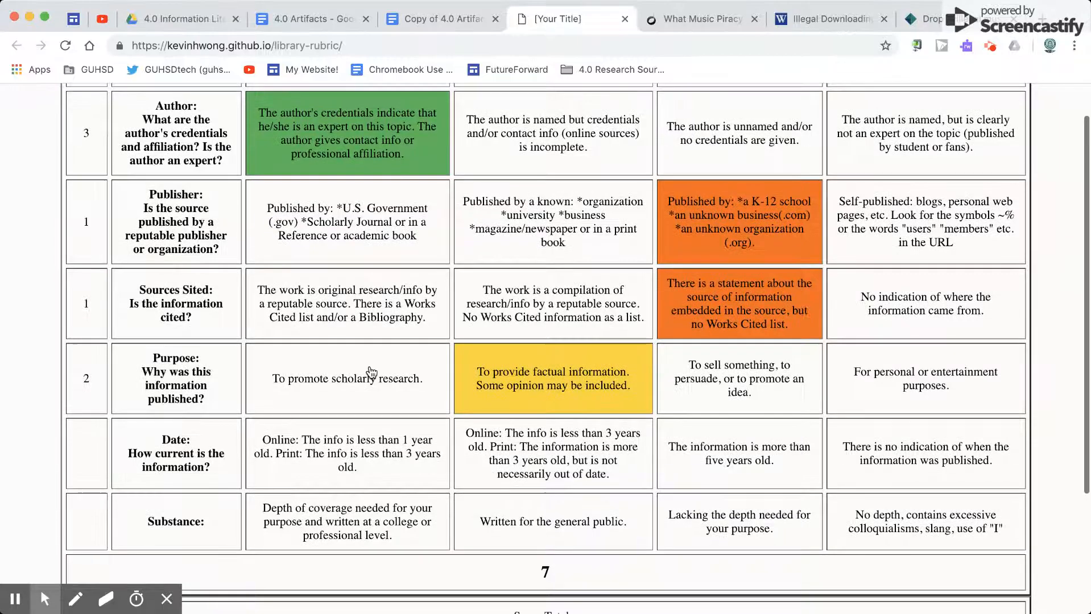
pyautogui.scroll(-1, 371, 372)
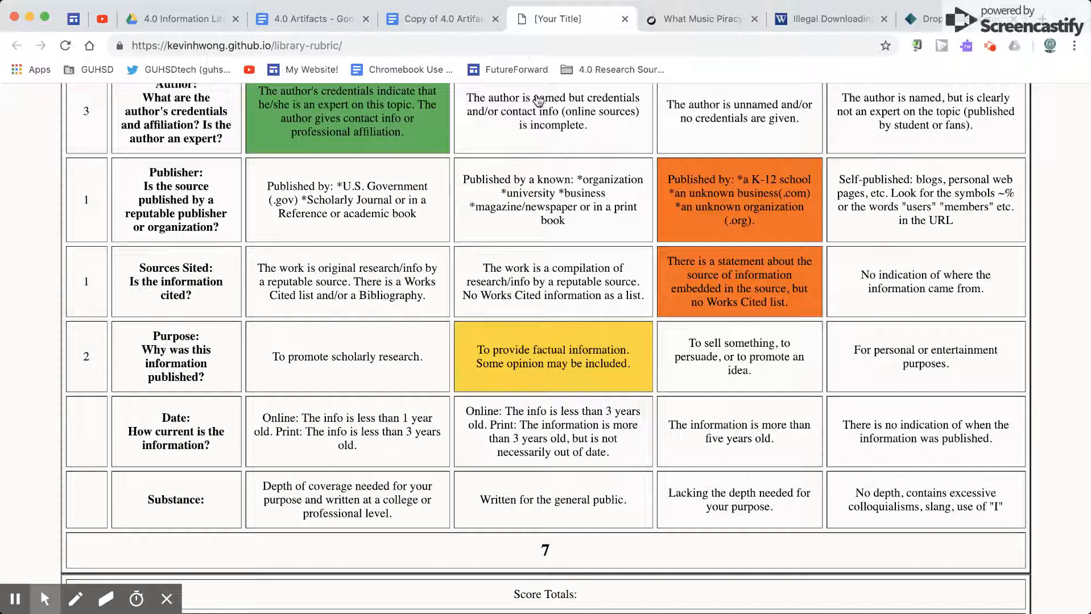
pyautogui.click(700, 19)
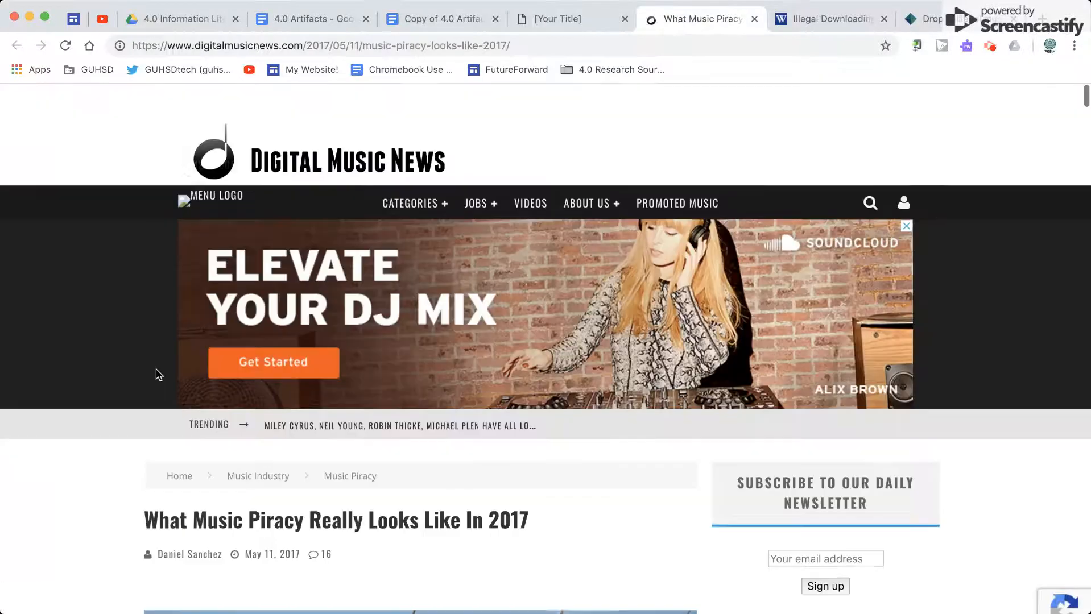
pyautogui.scroll(-5, 158, 374)
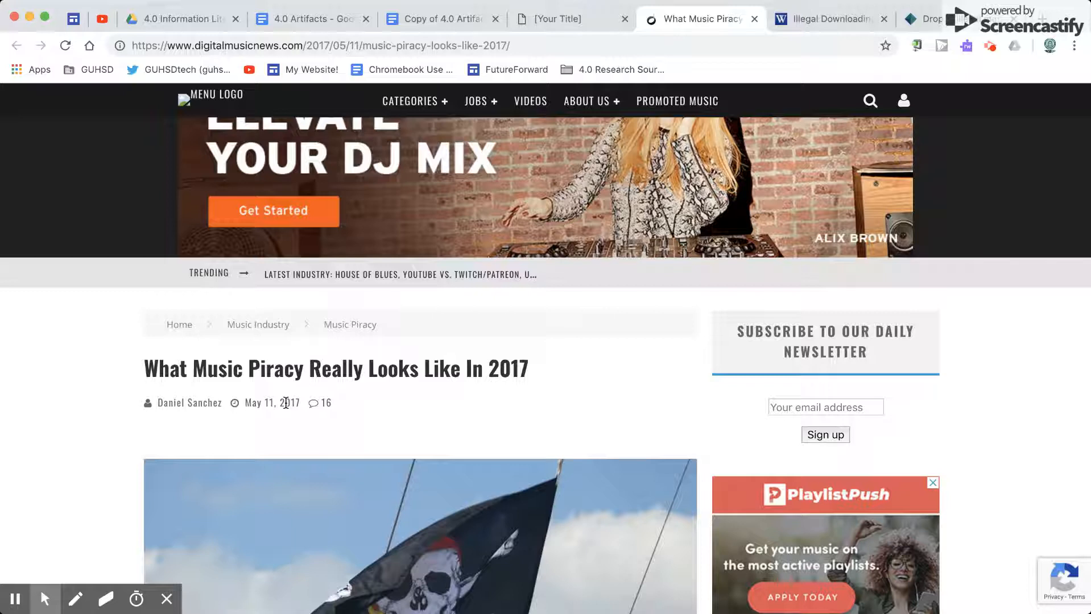
pyautogui.click(543, 19)
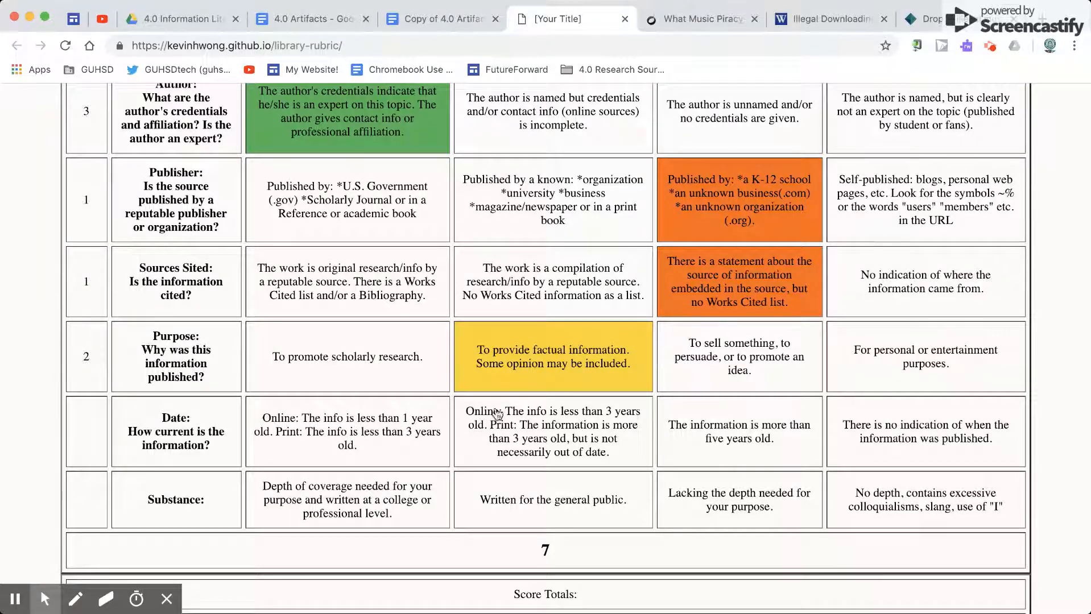
pyautogui.click(569, 419)
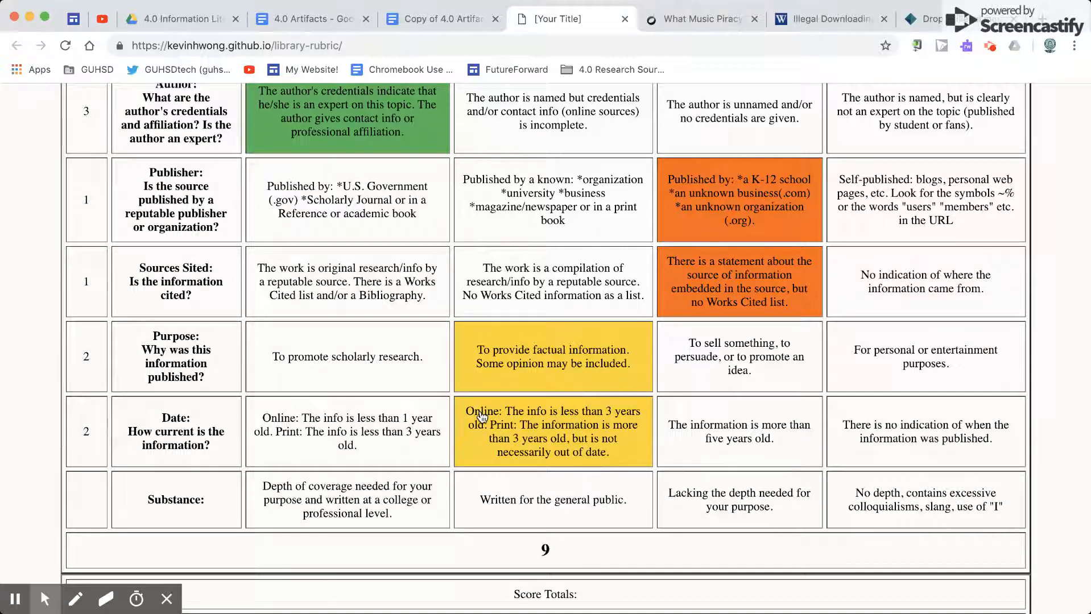
# Step: In Copy of 4.0 Artifacts, set the hidden Source 1 Date notes to dark gray text and the Date score to black
pyautogui.click(434, 15)
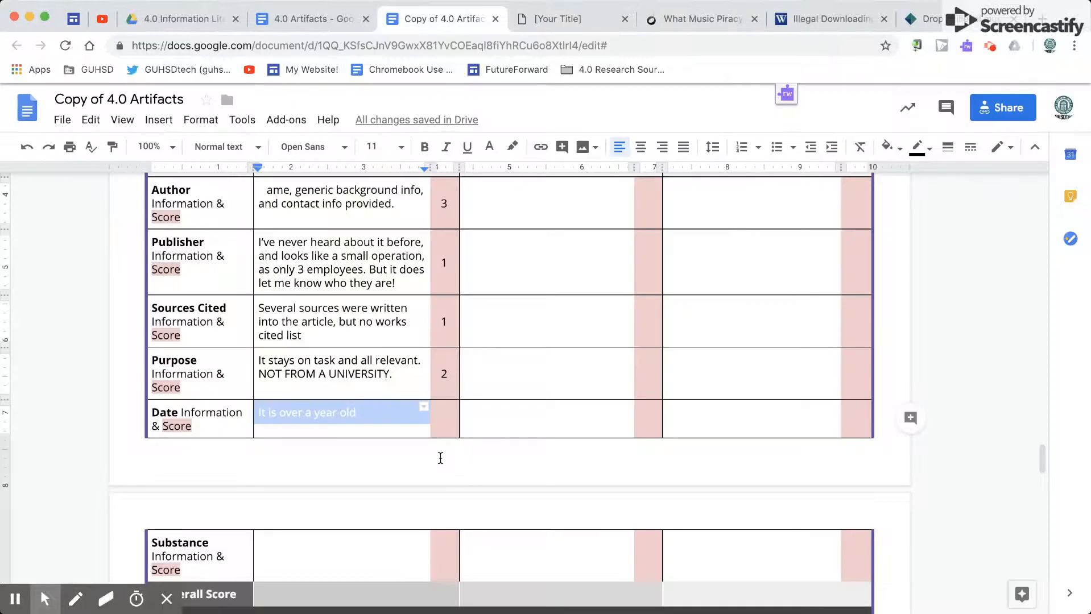
pyautogui.scroll(-1, 441, 389)
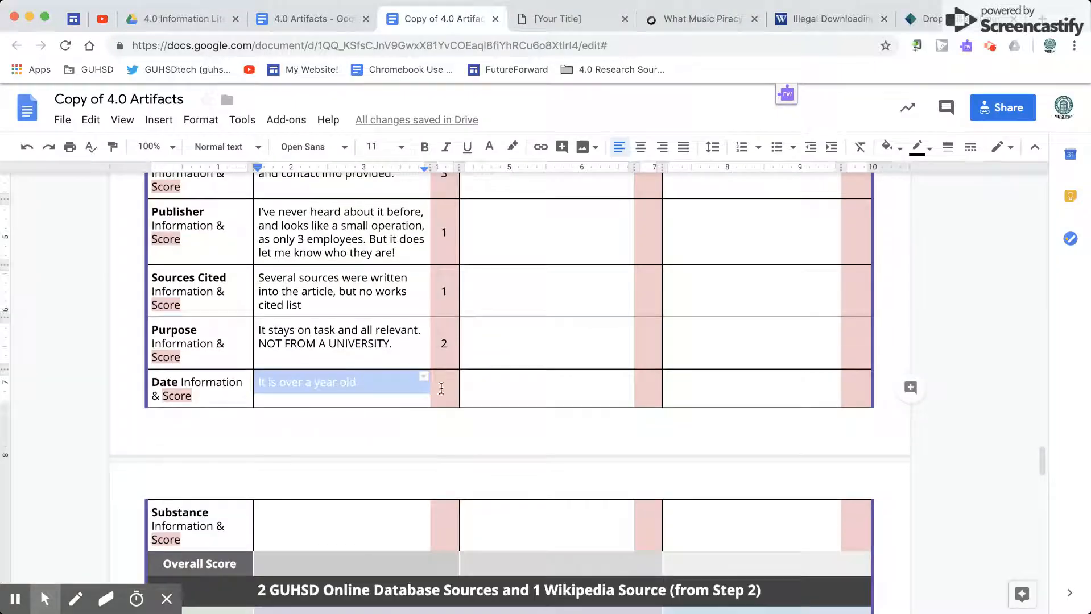
pyautogui.click(489, 148)
pyautogui.click(510, 179)
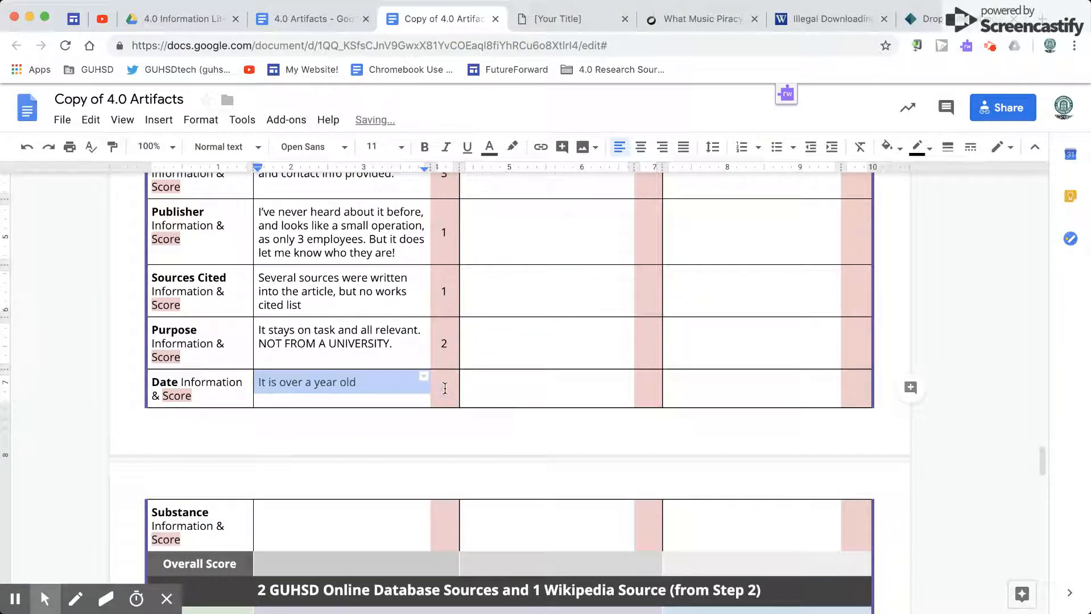
pyautogui.doubleClick(444, 389)
pyautogui.click(490, 147)
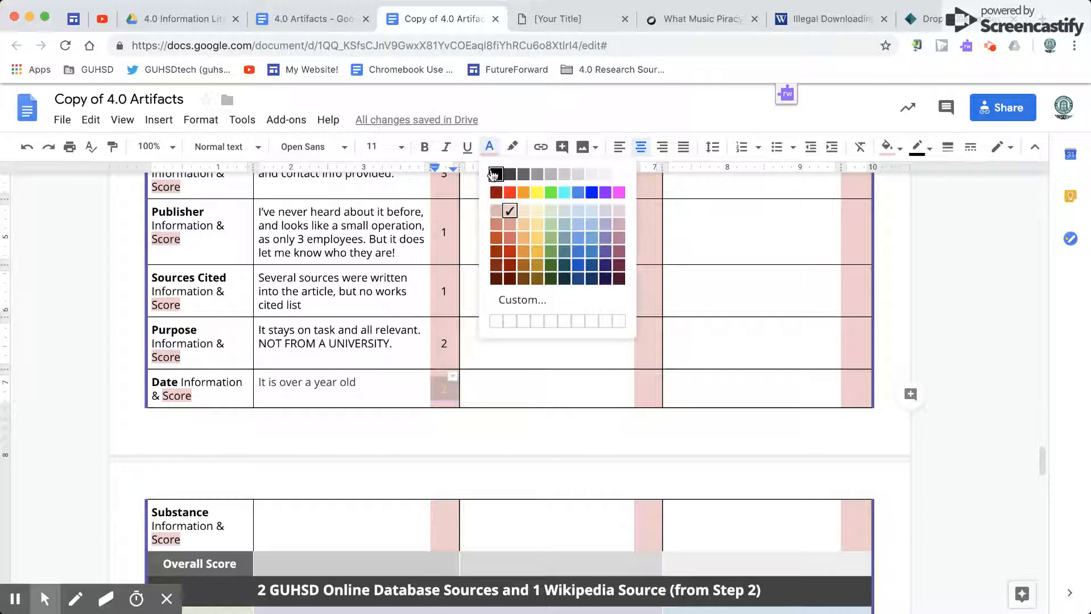
pyautogui.click(493, 173)
# Step: Switch to the Library Rubric and rate Substance as 3, for depth of coverage written at a college or professional level
pyautogui.scroll(-2, 399, 430)
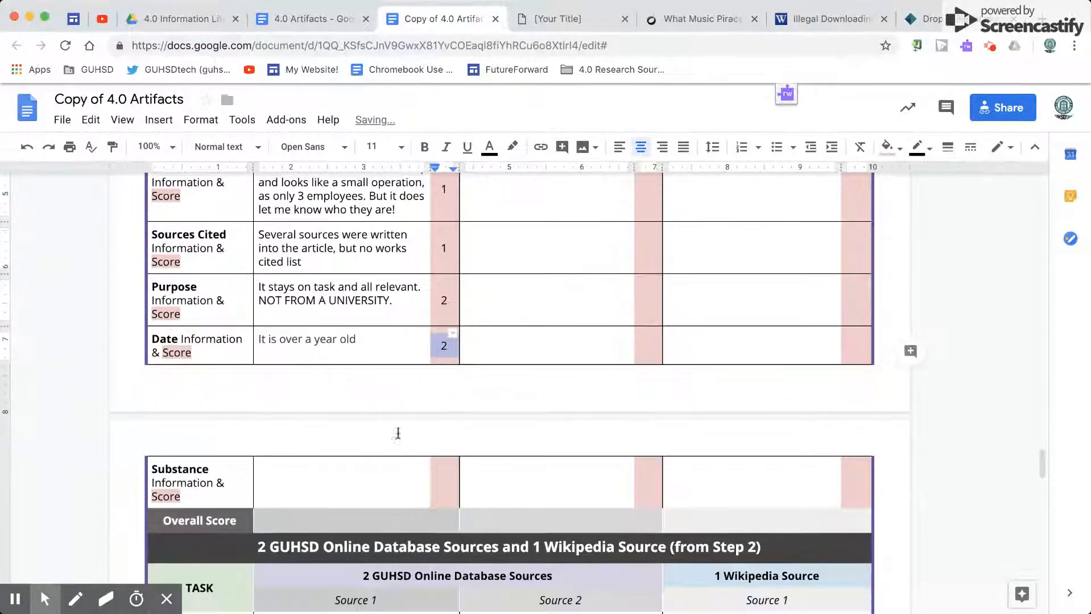
pyautogui.click(342, 487)
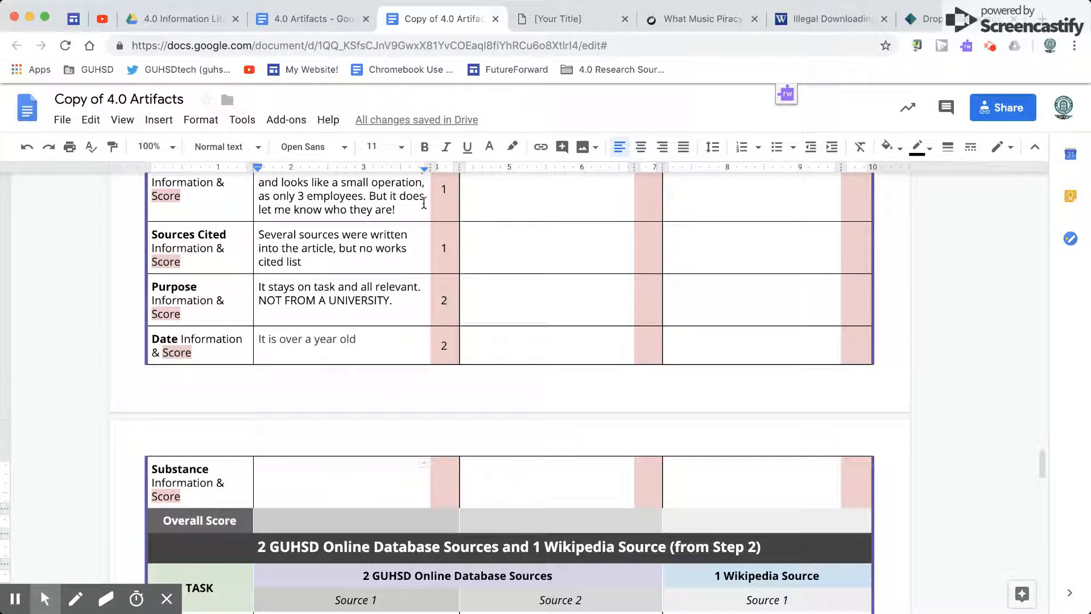
pyautogui.click(551, 14)
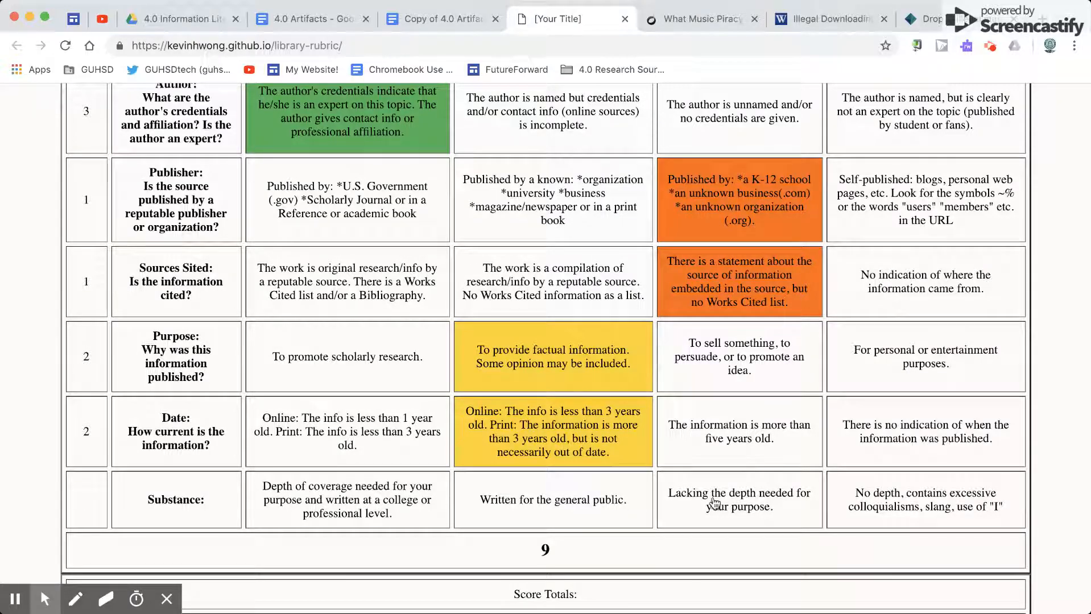
pyautogui.click(407, 505)
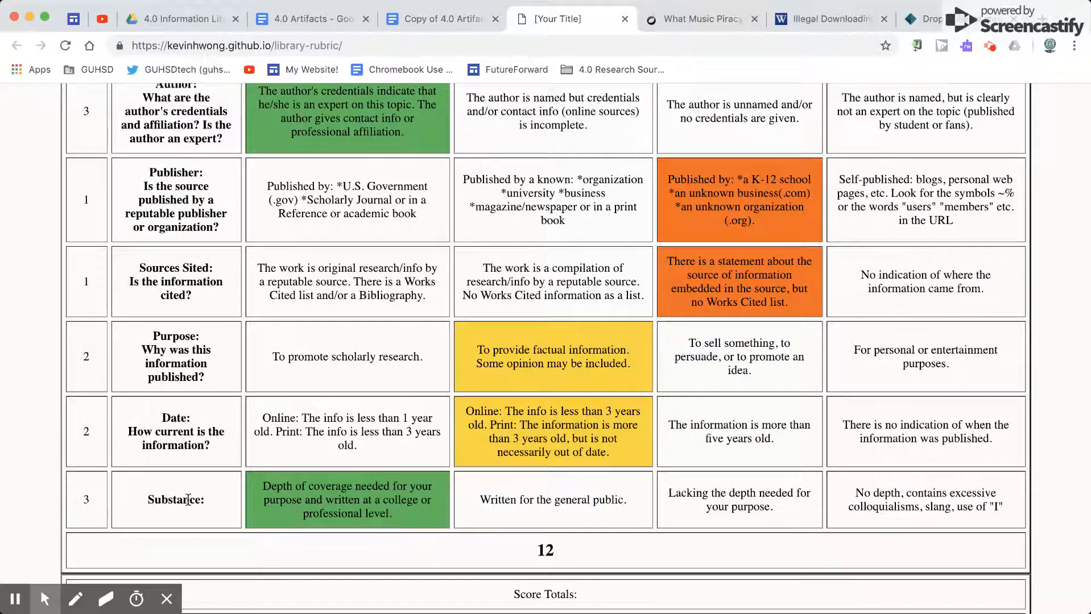
# Step: Return to Copy of 4.0 Artifacts and set the hidden Source 1 Substance notes and score to black text
pyautogui.click(421, 23)
pyautogui.click(350, 476)
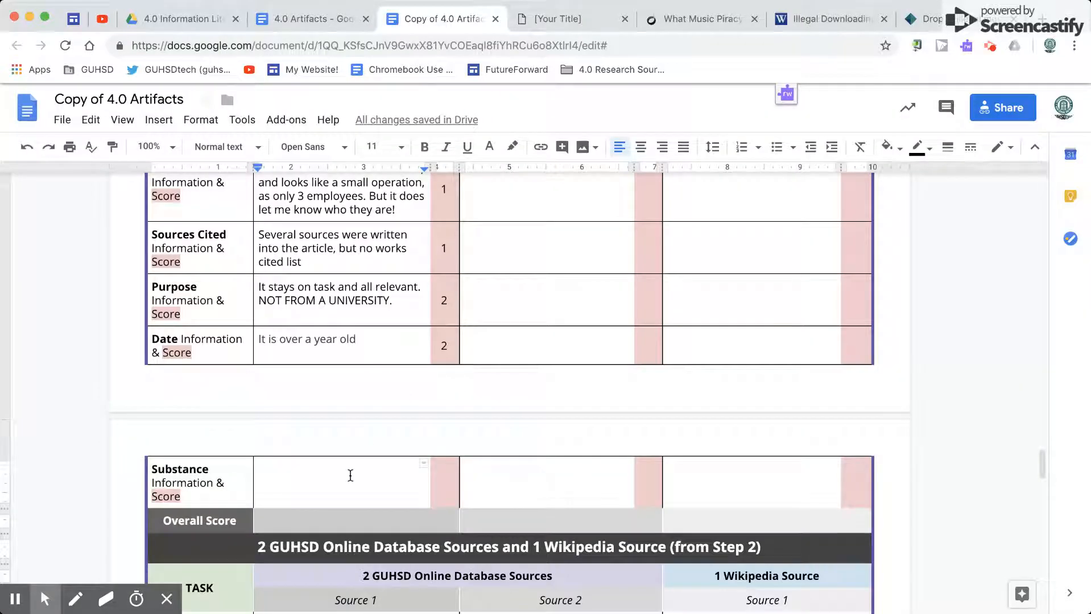
pyautogui.write('It is written for people who know these terms - some were confusing to me.')
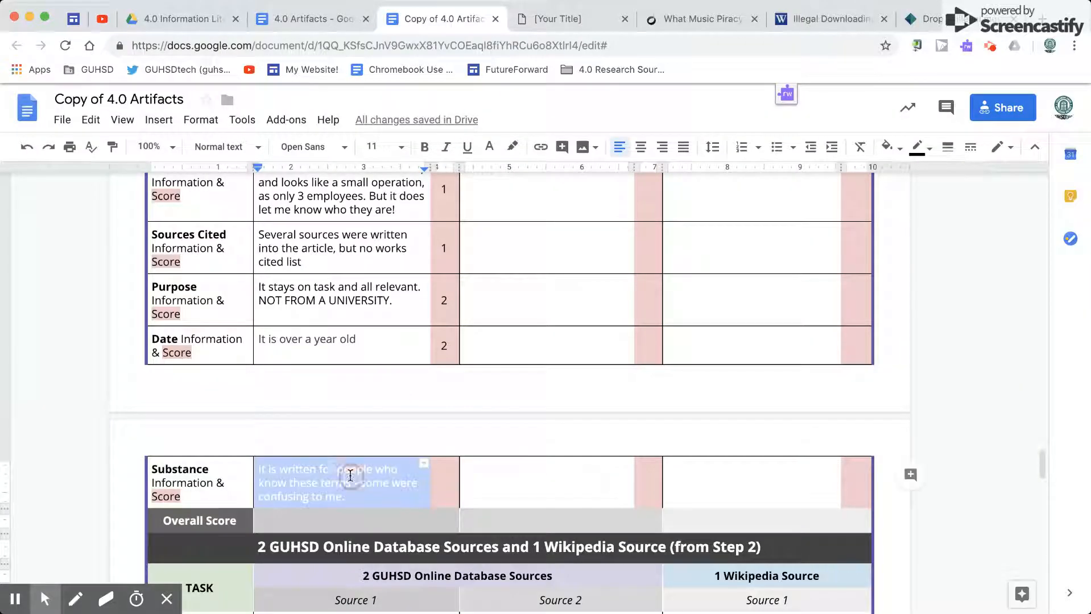
pyautogui.click(489, 147)
pyautogui.click(493, 173)
pyautogui.click(447, 483)
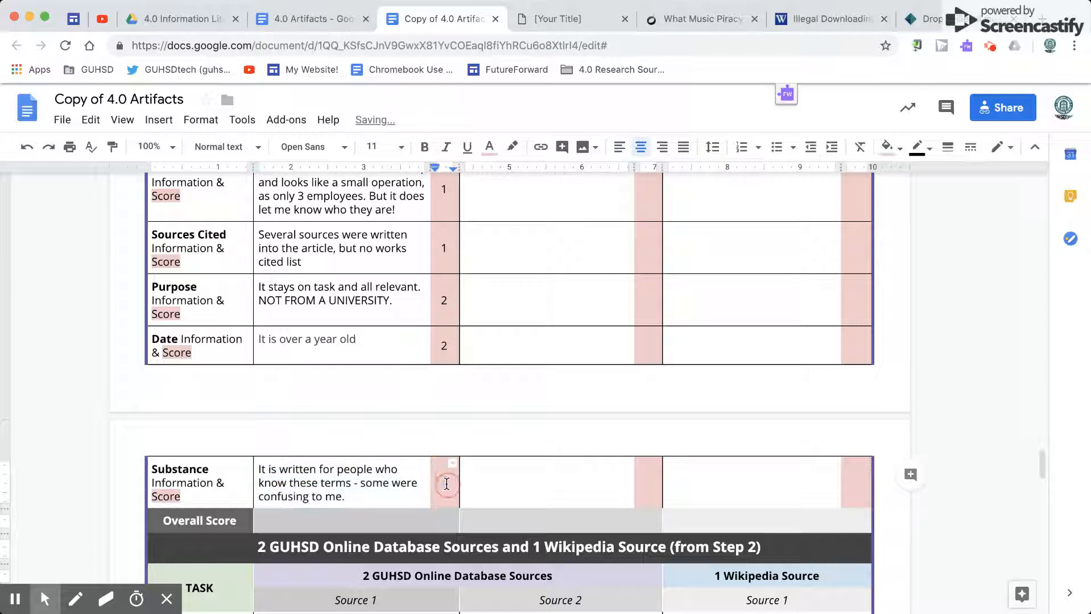
pyautogui.click(489, 147)
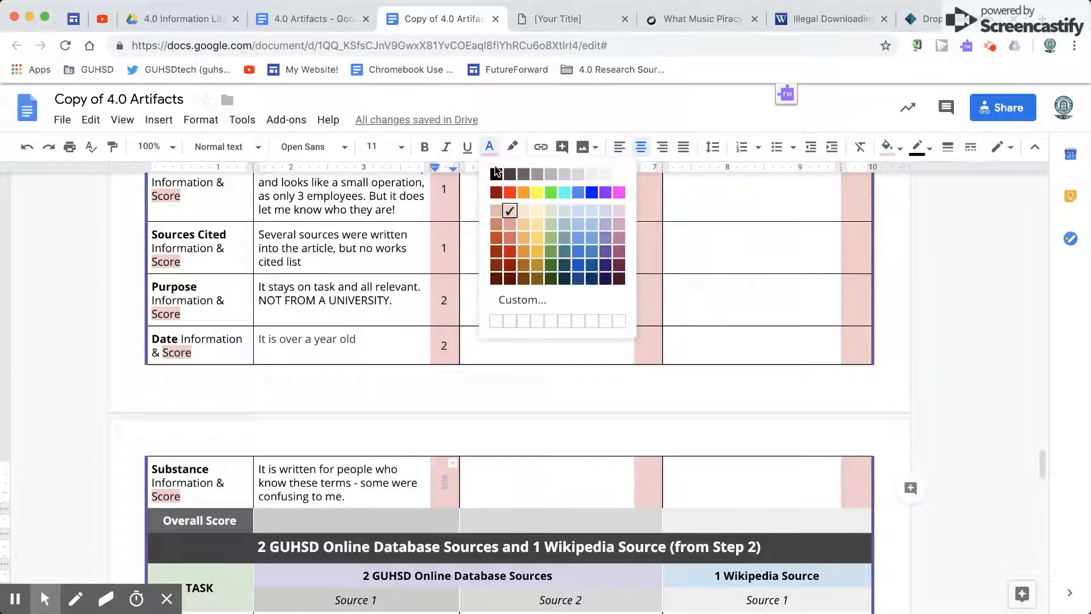
pyautogui.click(496, 172)
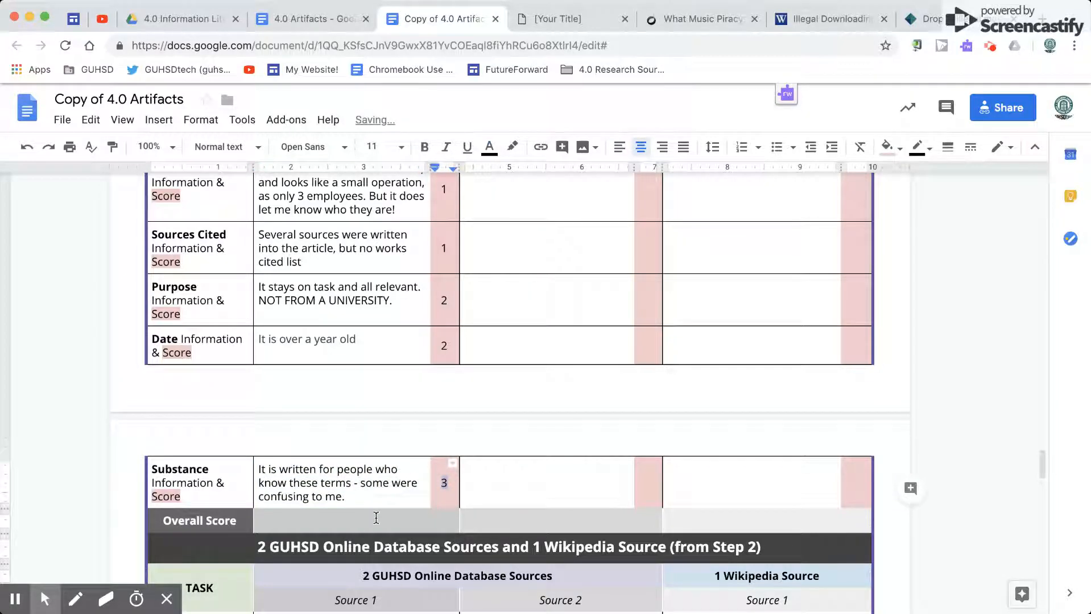
# Step: Set the hidden Source 1 Overall Score to black text
pyautogui.doubleClick(376, 517)
pyautogui.click(489, 147)
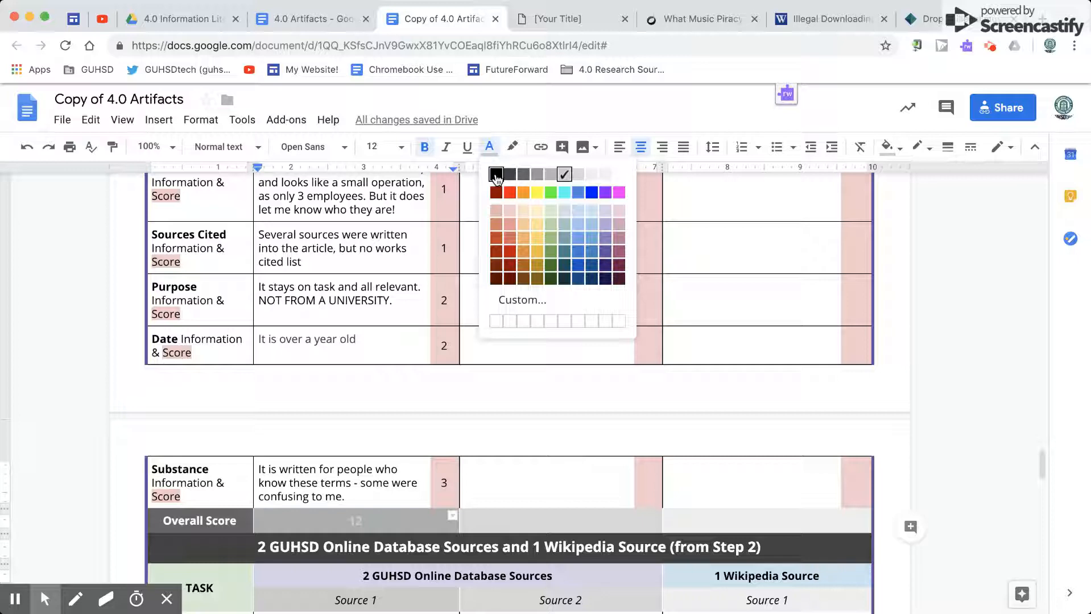
pyautogui.click(495, 175)
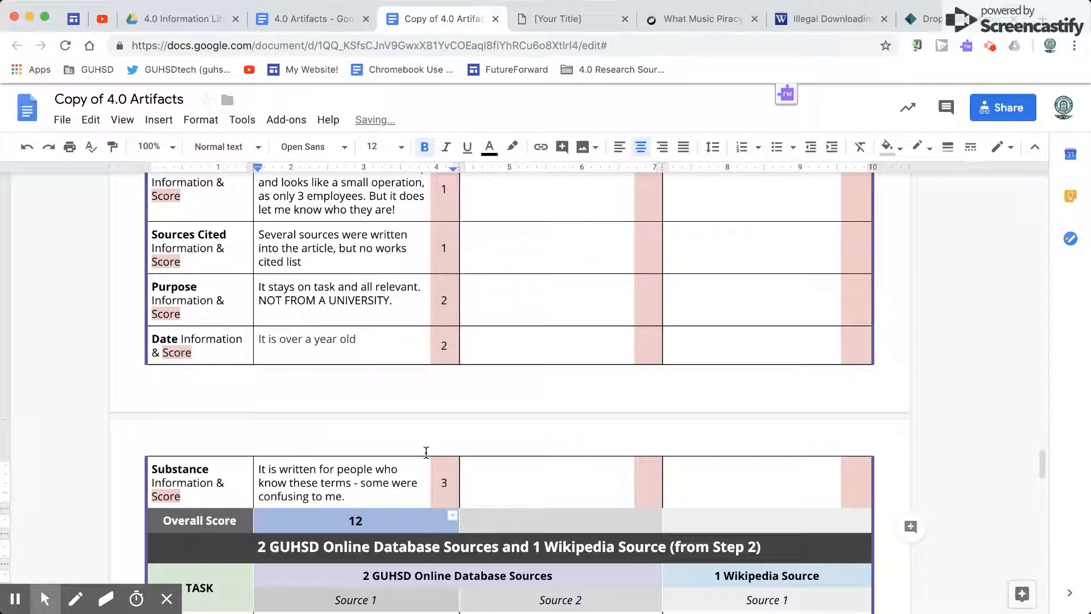
pyautogui.scroll(-10, 699, 454)
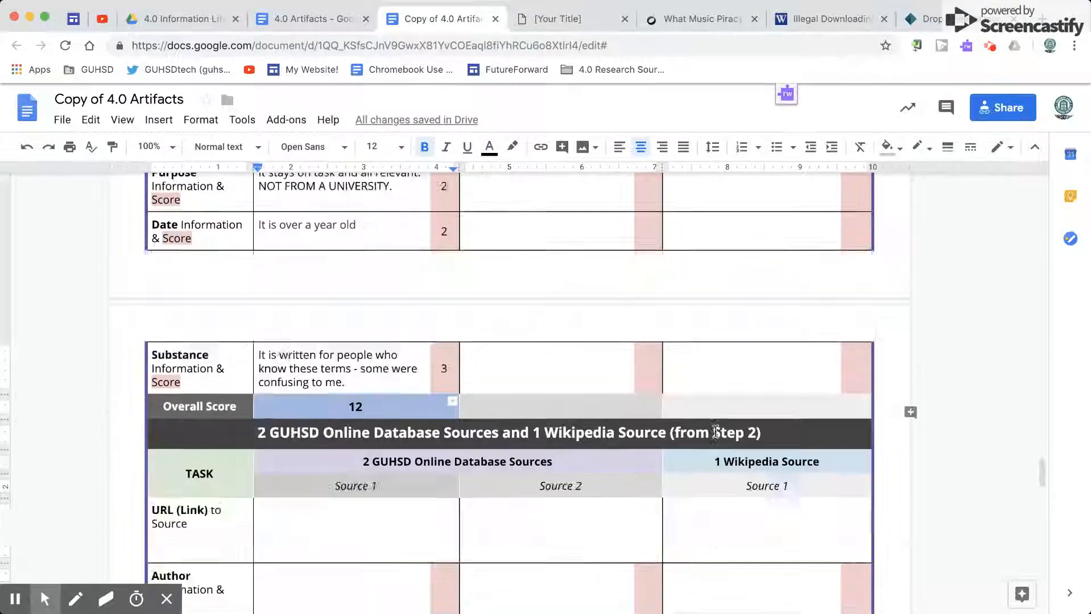